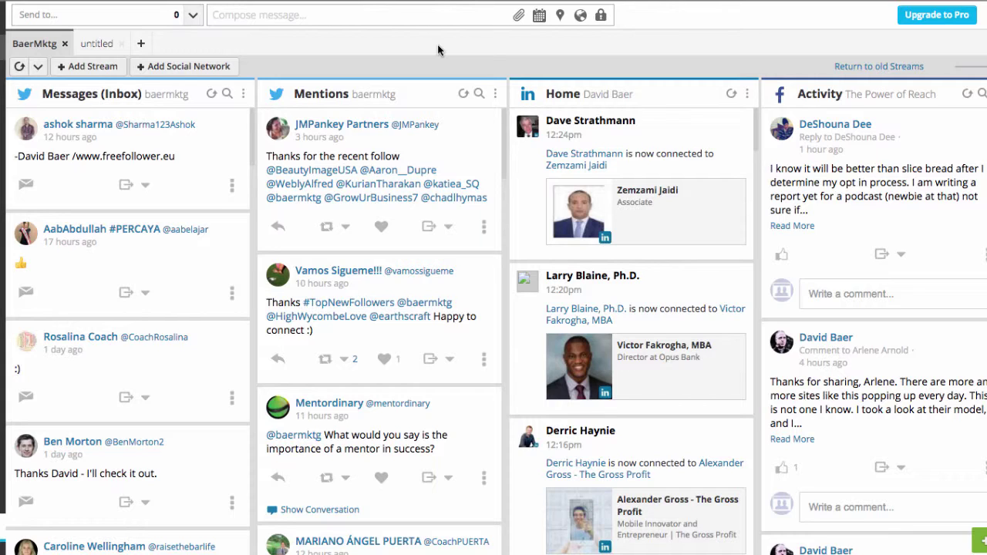
Step: Open the message composer to view its social profile list, and close it again
click(409, 14)
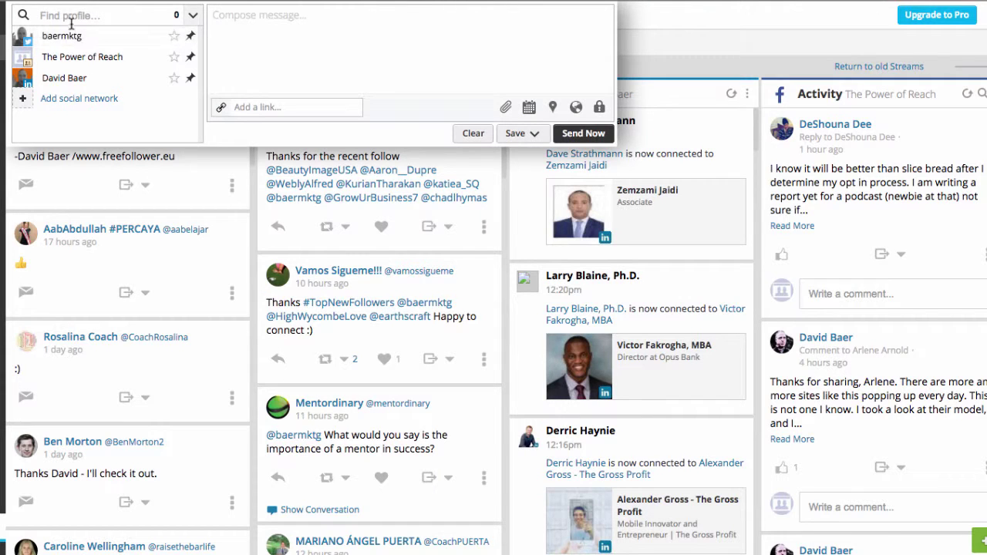
click(663, 59)
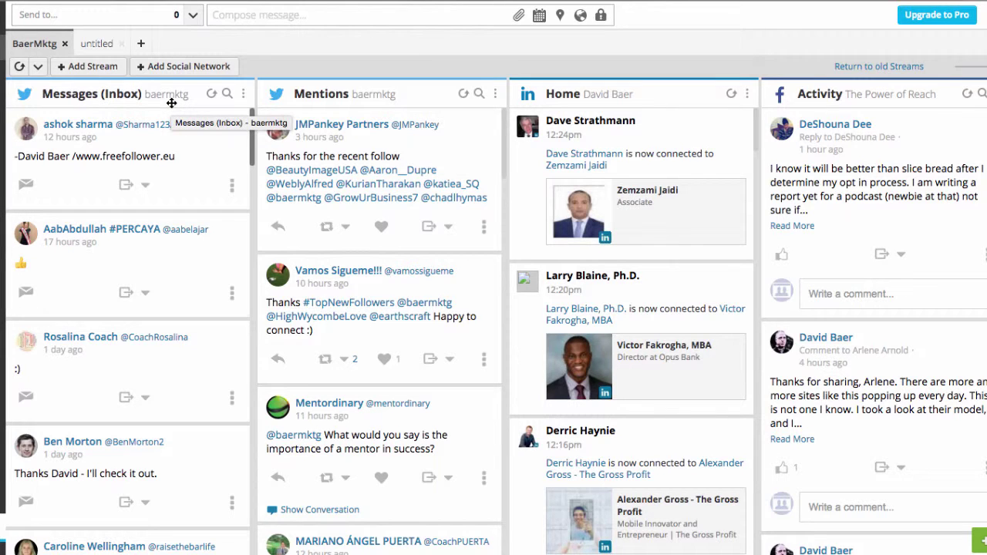
Step: Look through the posts in the Twitter Messages (Inbox) and Mentions streams
scroll(181, 185, down, 12)
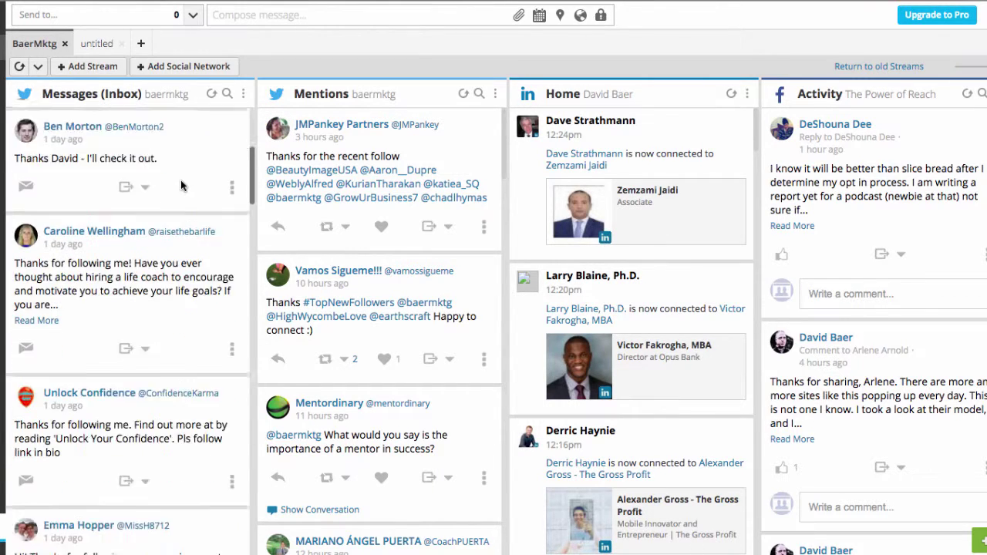
scroll(181, 185, down, 7)
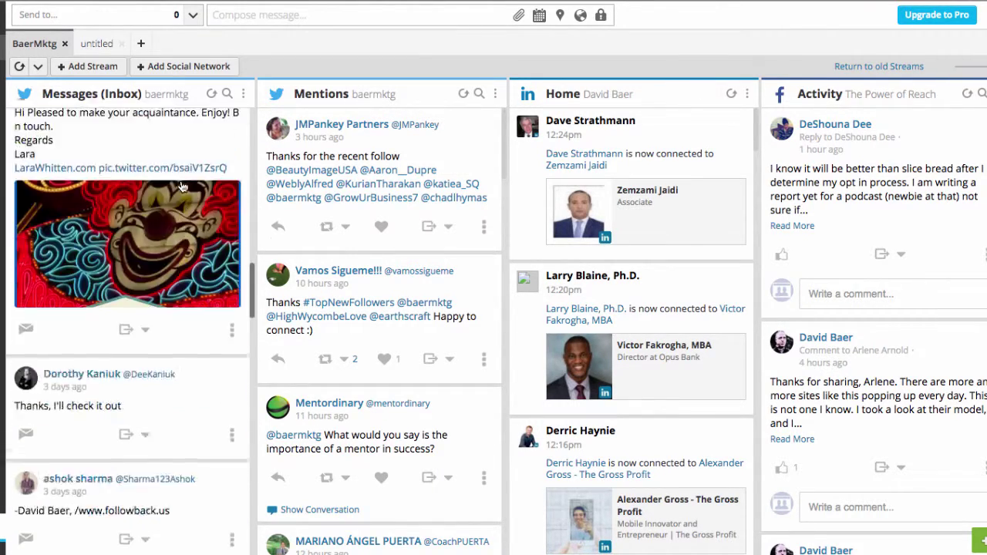
scroll(182, 185, up, 15)
scroll(181, 185, up, 3)
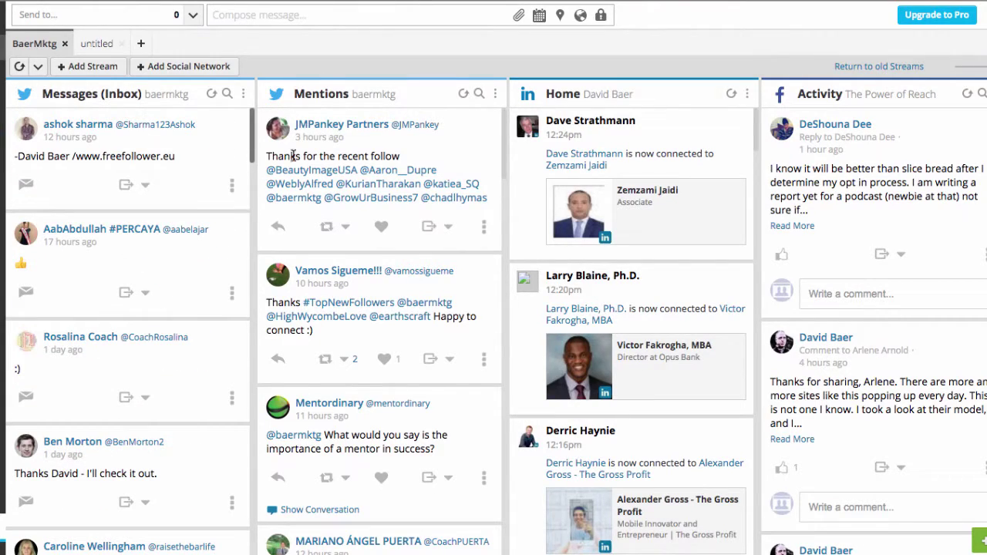
scroll(441, 139, down, 3)
scroll(441, 138, down, 12)
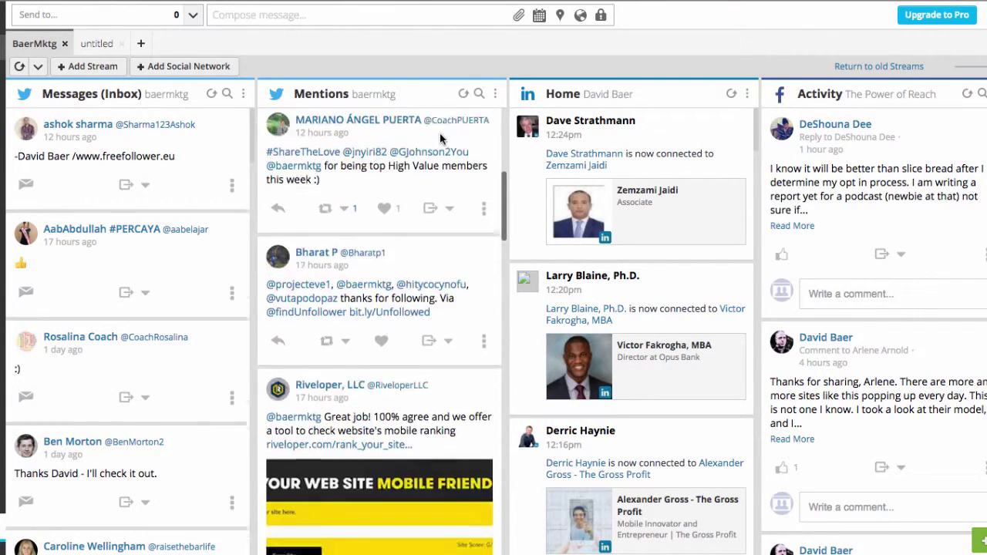
scroll(441, 139, down, 5)
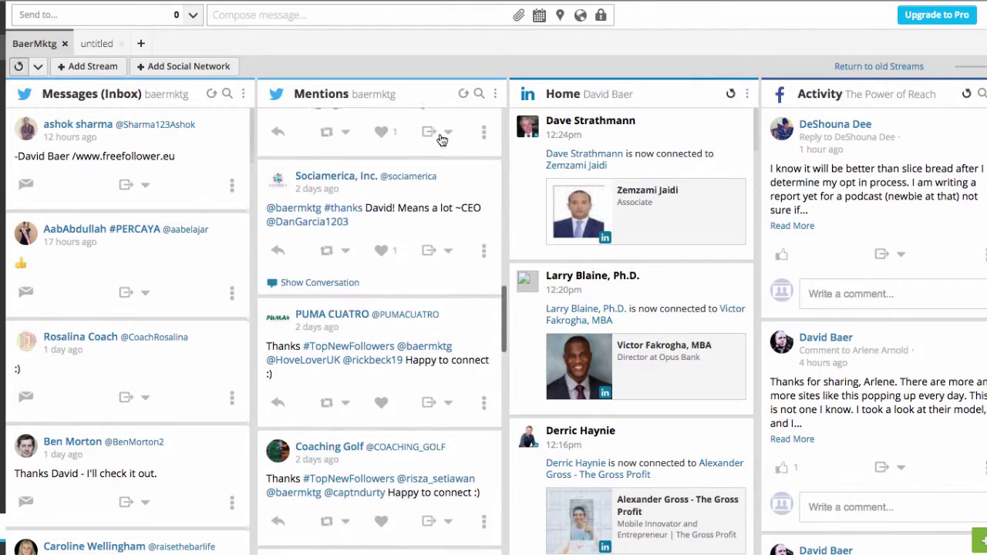
scroll(451, 274, up, 5)
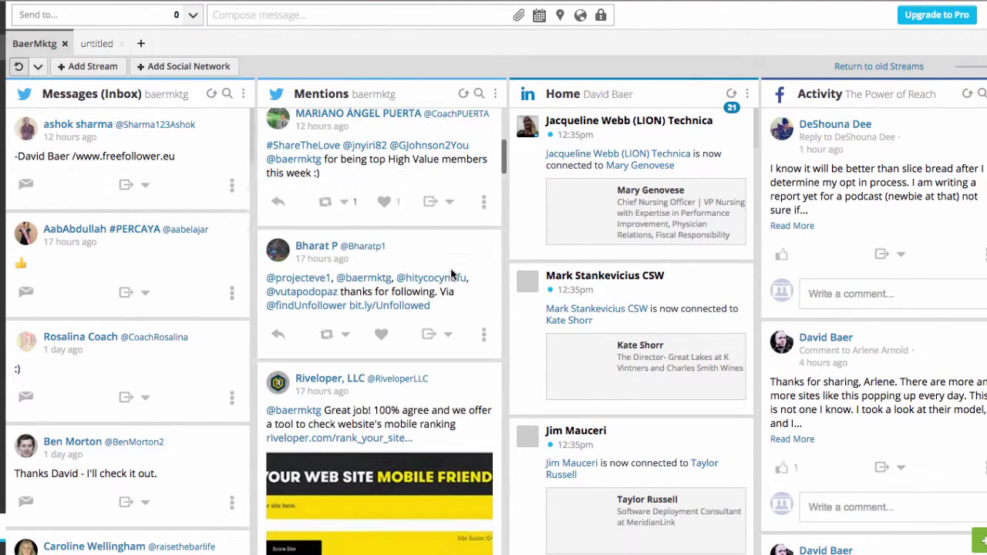
Step: Start a reply to the #ShareTheLove tweet in the Mentions stream, and discard the draft
click(278, 224)
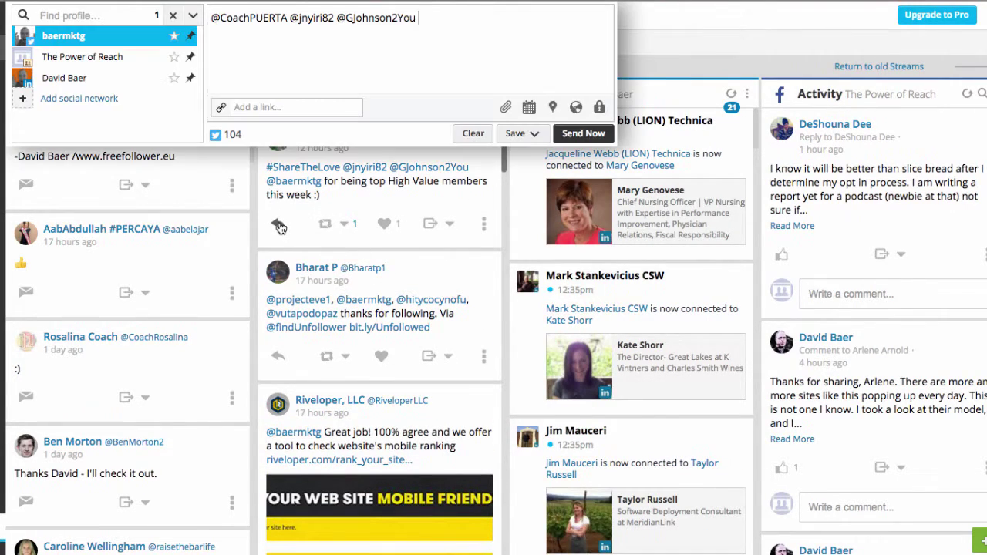
click(468, 135)
click(494, 207)
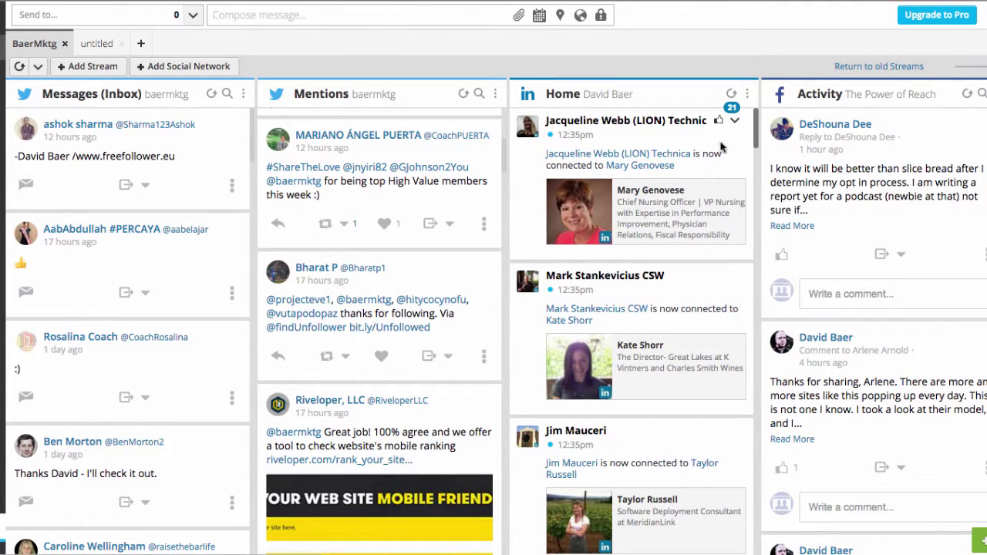
Step: Look through the LinkedIn Home stream and the Facebook Activity stream of The Power of Reach
scroll(663, 193, down, 2)
scroll(666, 198, down, 2)
scroll(664, 197, up, 4)
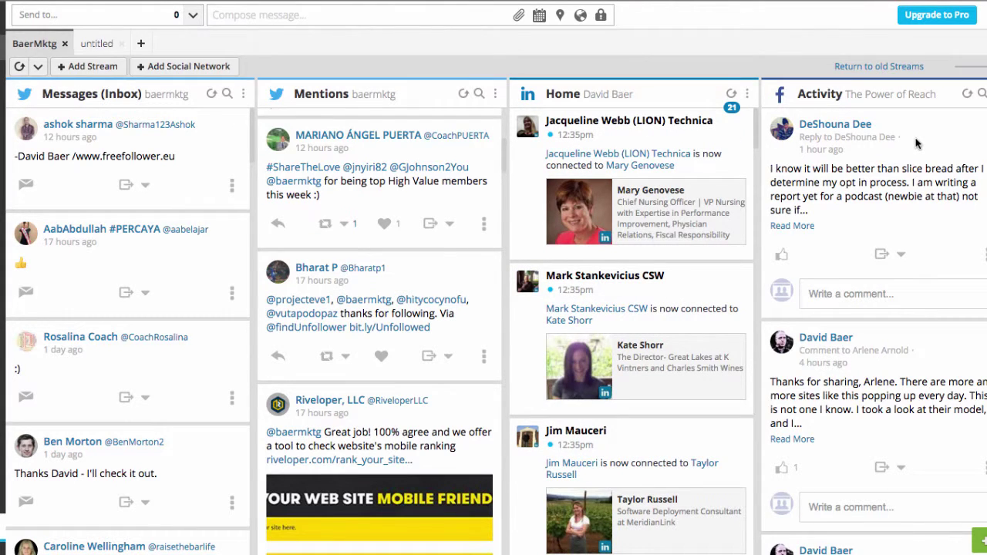
scroll(916, 143, down, 5)
scroll(916, 143, down, 8)
scroll(917, 142, down, 10)
scroll(916, 139, down, 10)
scroll(917, 141, down, 10)
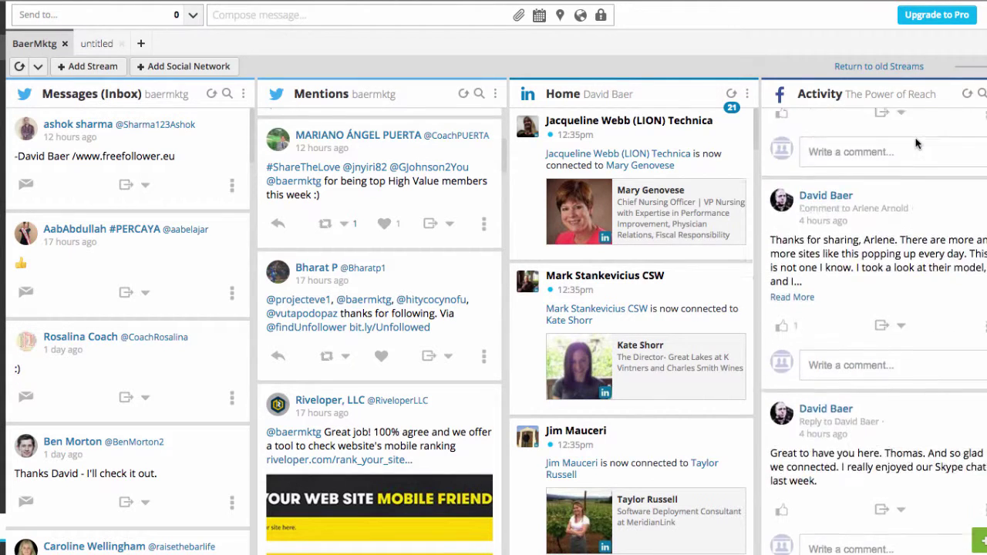
scroll(916, 143, up, 3)
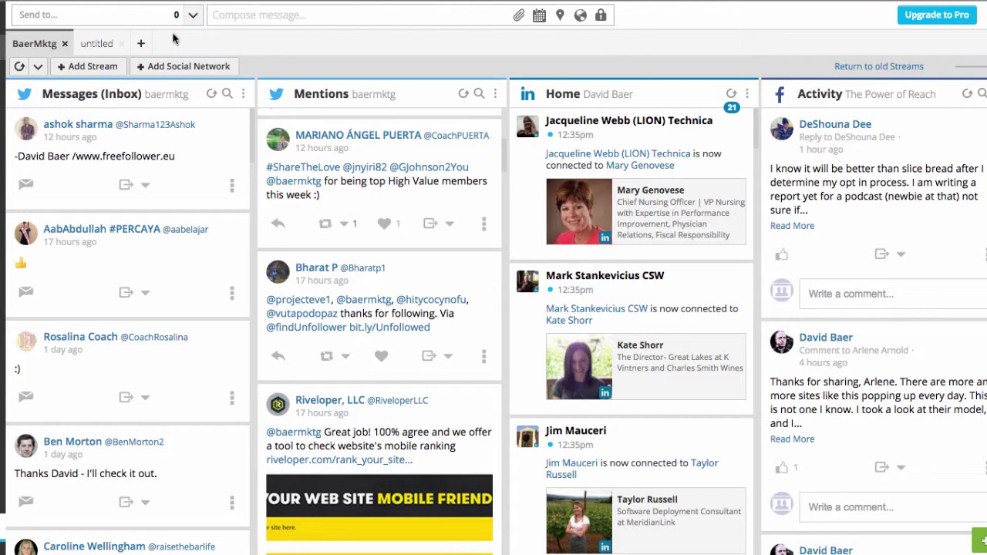
Step: Examine the composer's message targeting options and its privacy and sharing options, and clear and close the composer
click(232, 17)
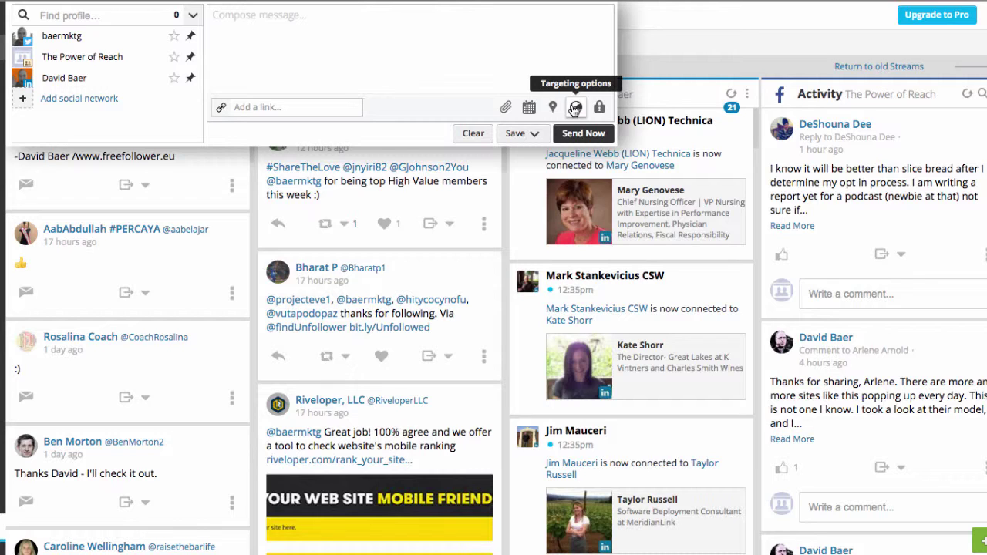
click(575, 108)
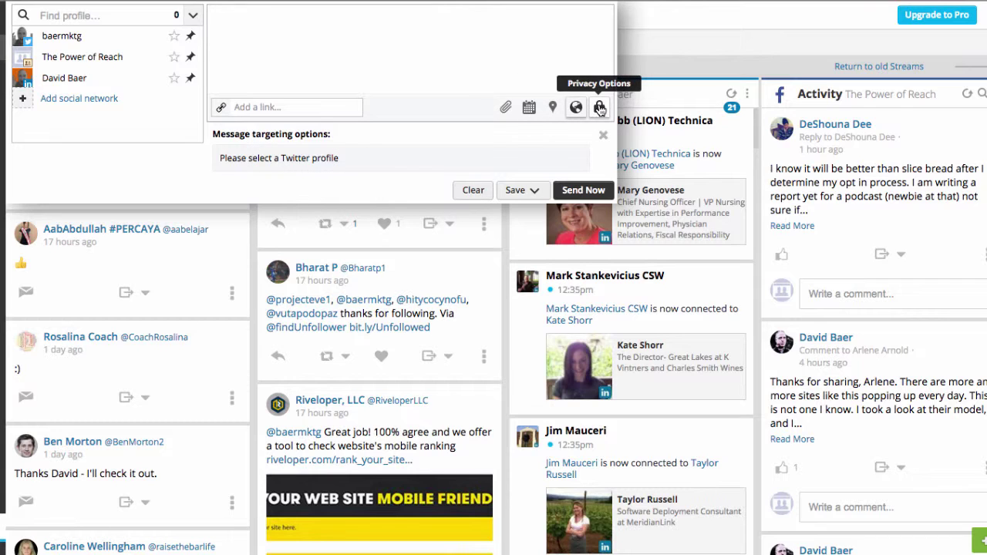
click(600, 109)
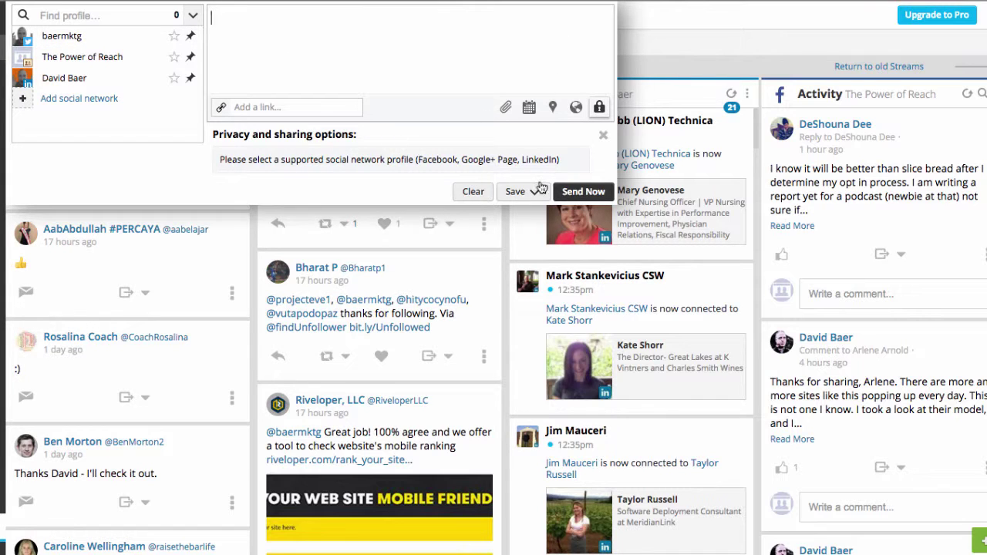
click(472, 192)
click(628, 49)
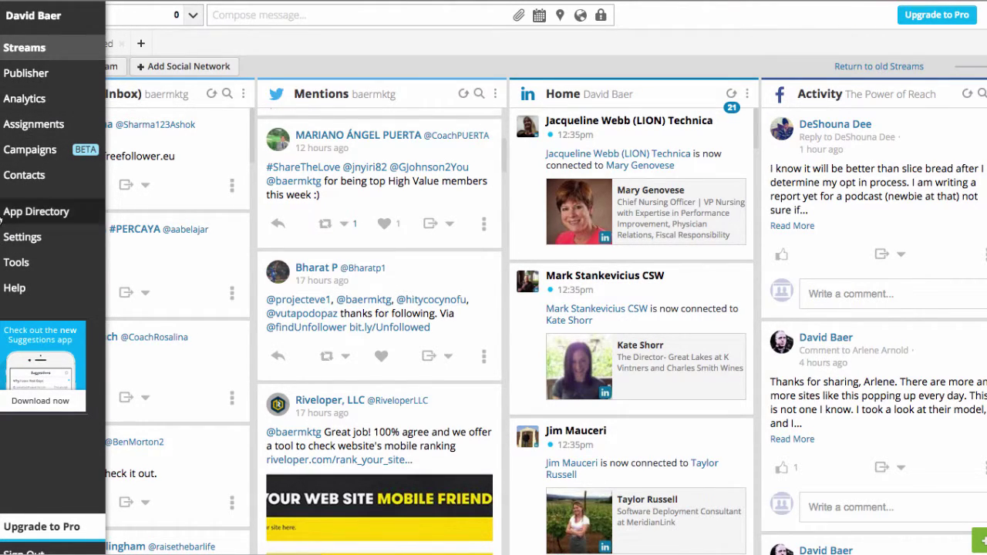
Step: Open the Publisher and view its past scheduled messages
click(6, 82)
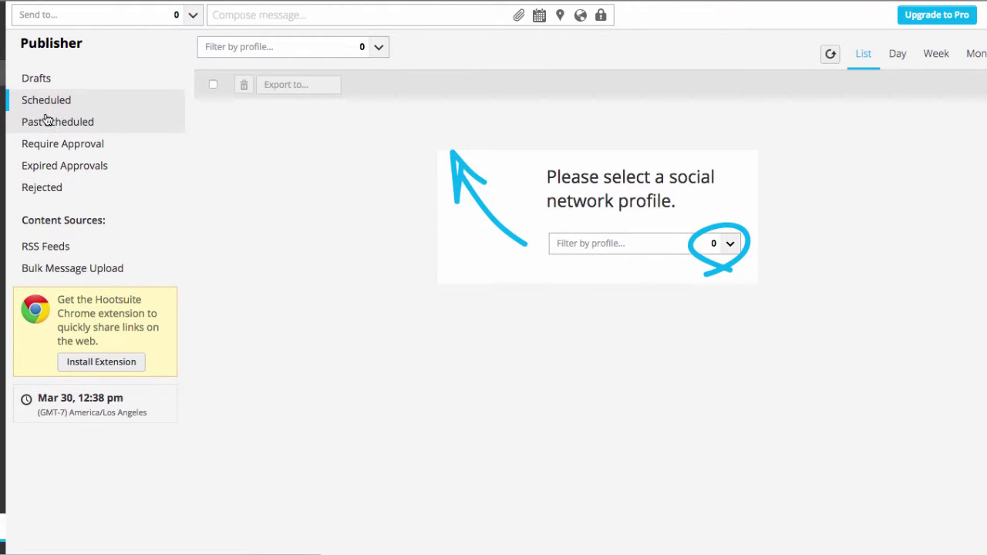
click(49, 124)
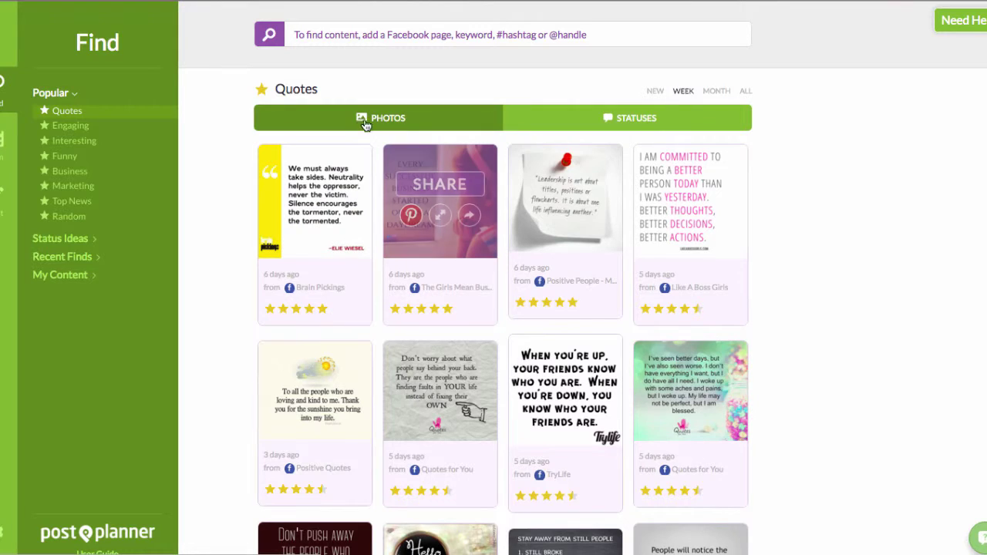
Step: Browse the popular Quotes statuses and the Engaging articles in Post Planner
click(596, 121)
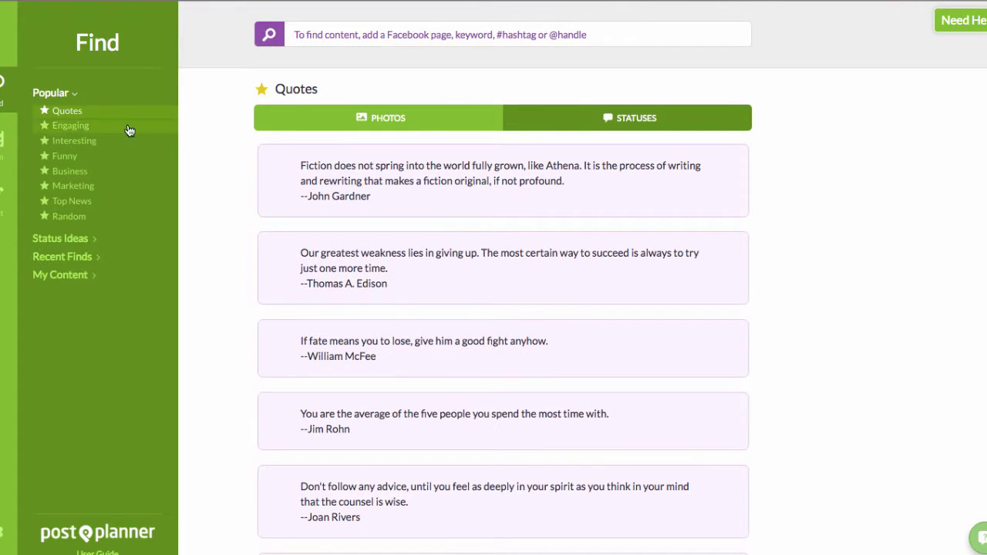
click(74, 127)
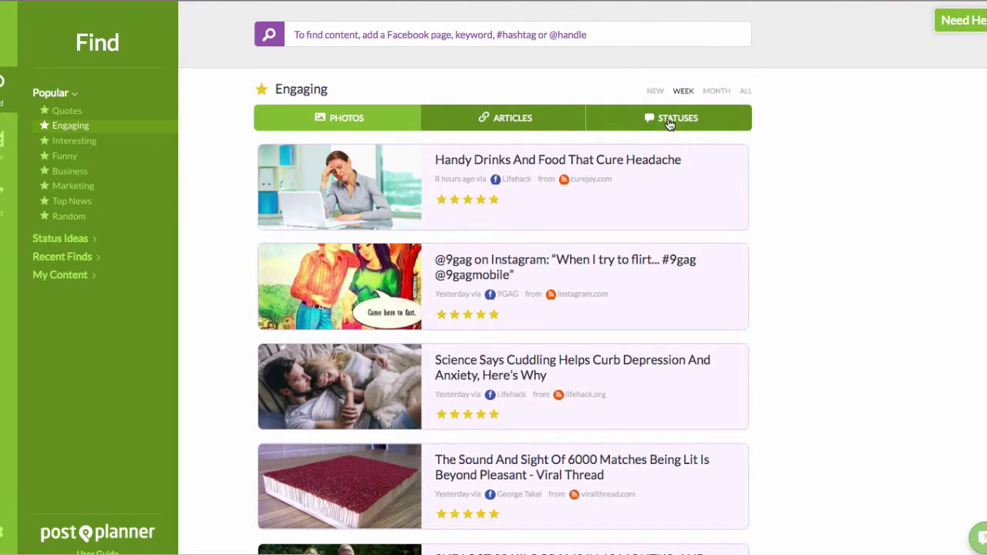
mouse_move(628, 293)
scroll(628, 294, down, 1)
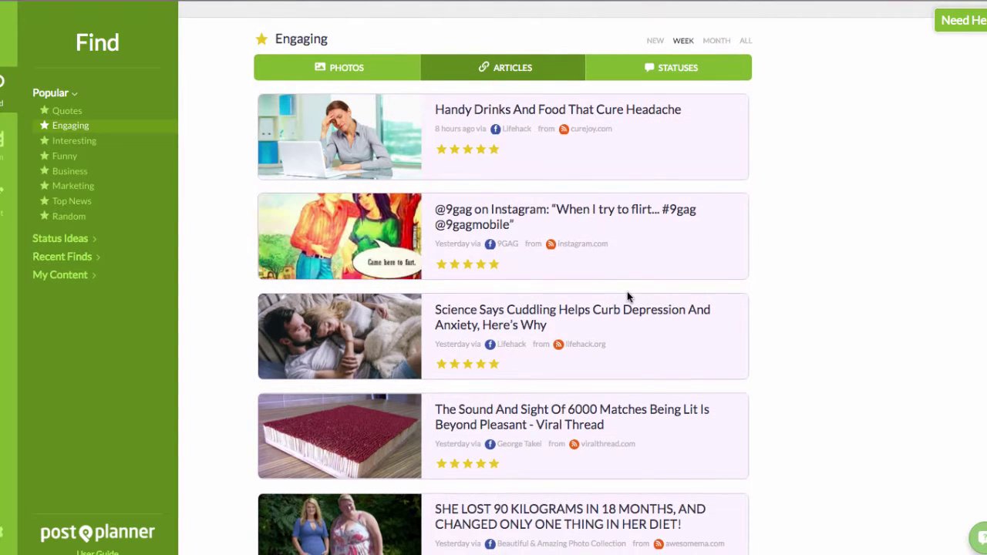
scroll(628, 297, up, 1)
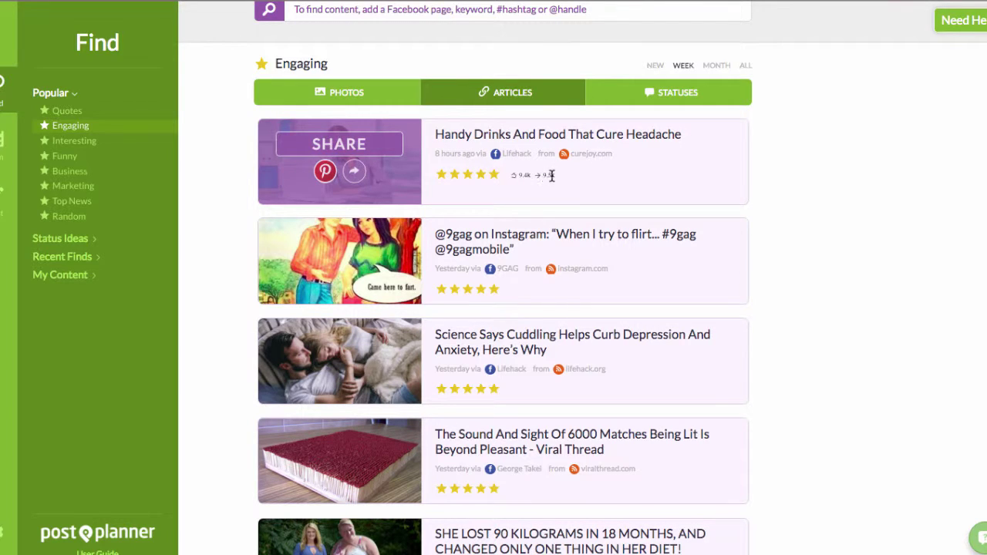
Step: Open the article "Handy Drinks And Food That Cure Headache" for sharing and view the alternatives to Add to Plan
click(260, 187)
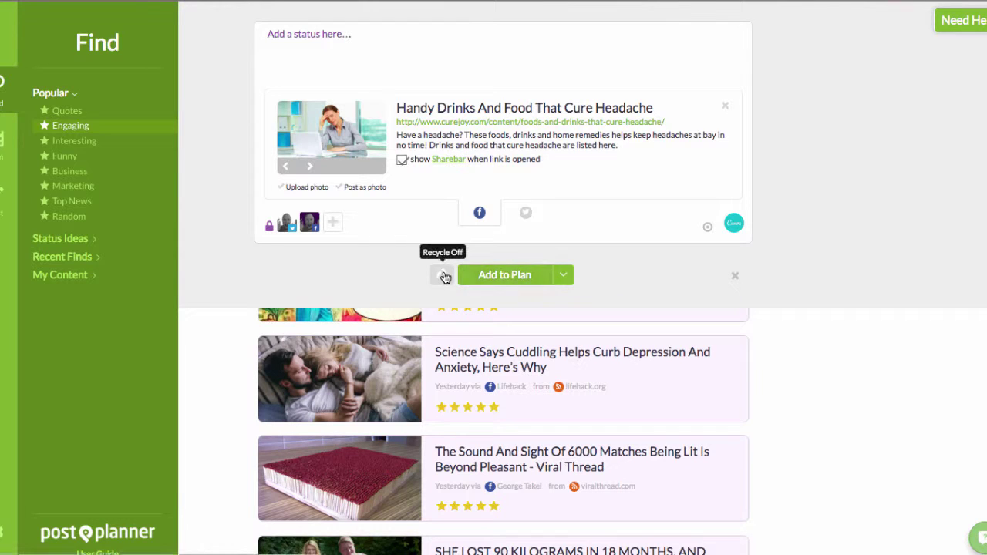
click(563, 274)
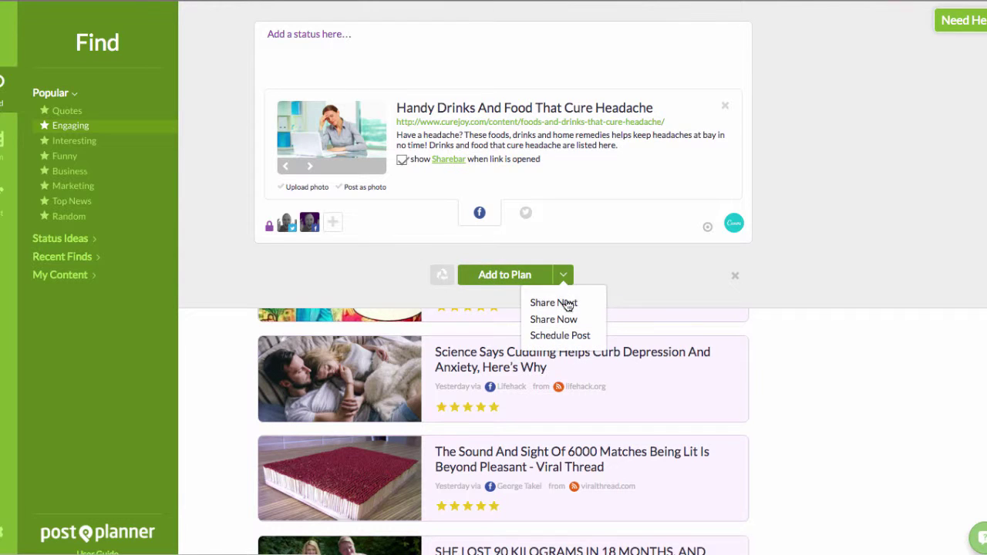
click(619, 282)
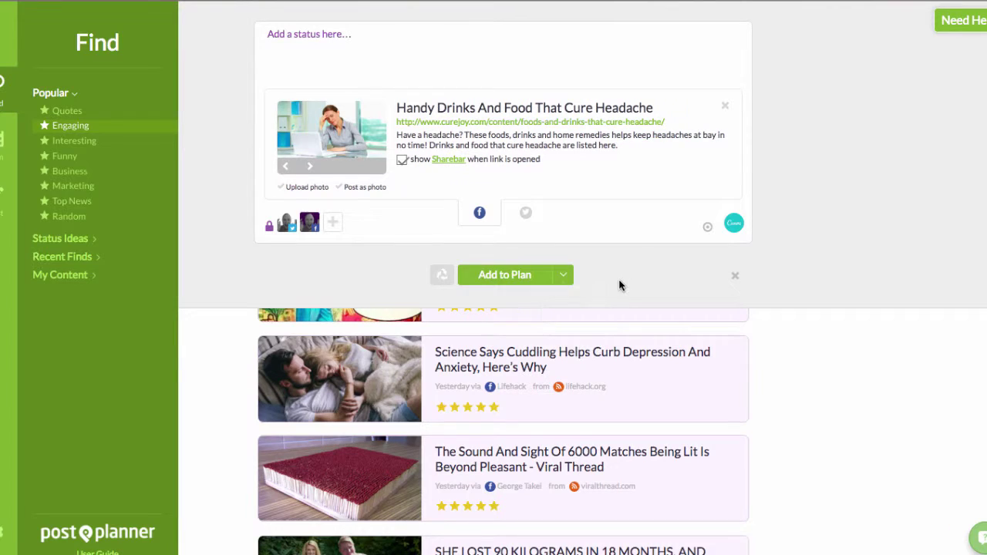
Step: Open the Sharebar example and look through the page, and close the headache article's post draft
click(453, 163)
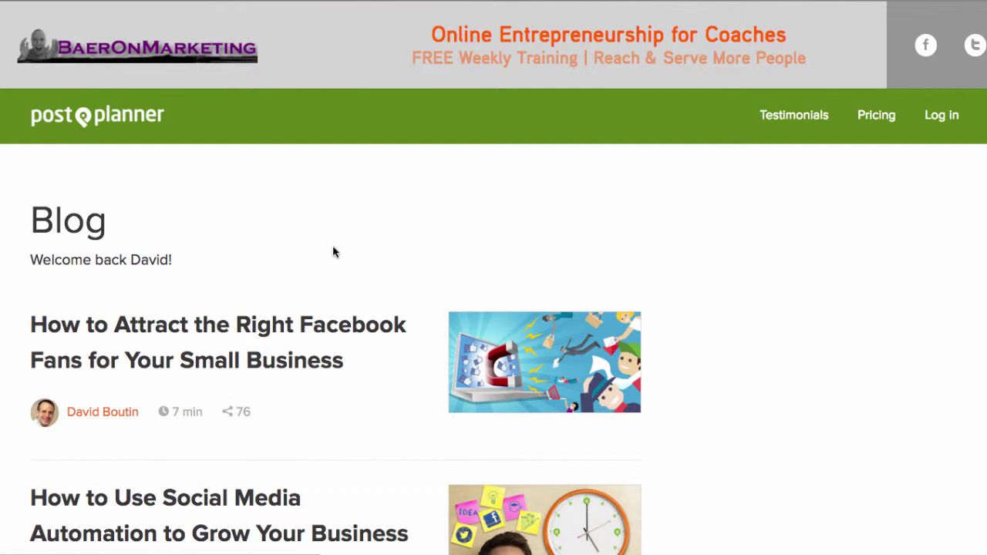
scroll(335, 252, down, 10)
scroll(334, 251, down, 10)
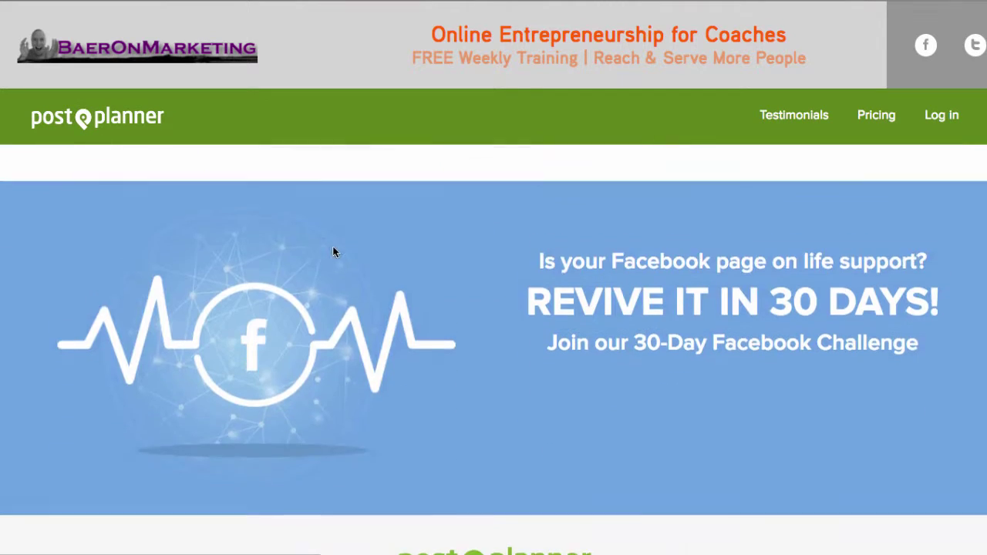
scroll(334, 252, up, 12)
scroll(333, 251, up, 10)
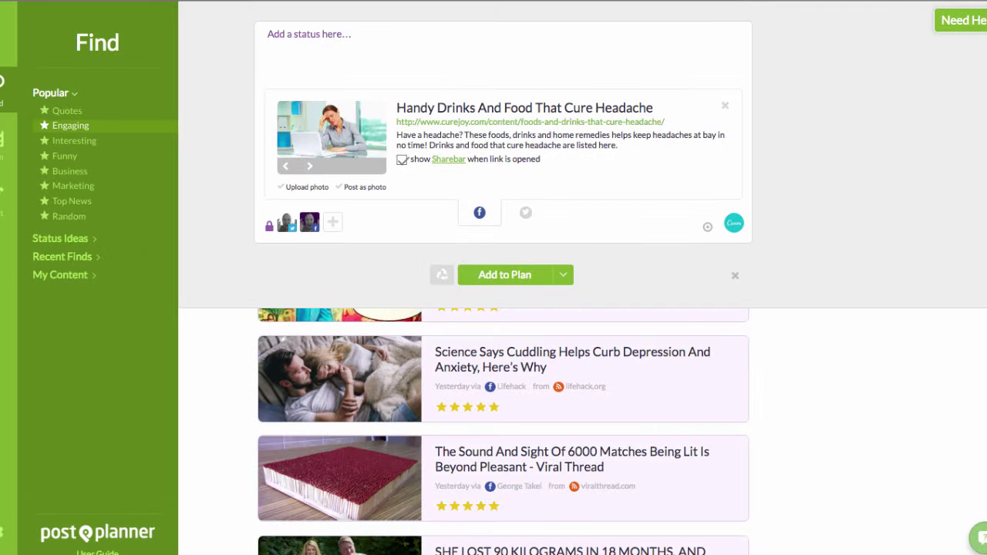
scroll(209, 325, down, 1)
click(735, 279)
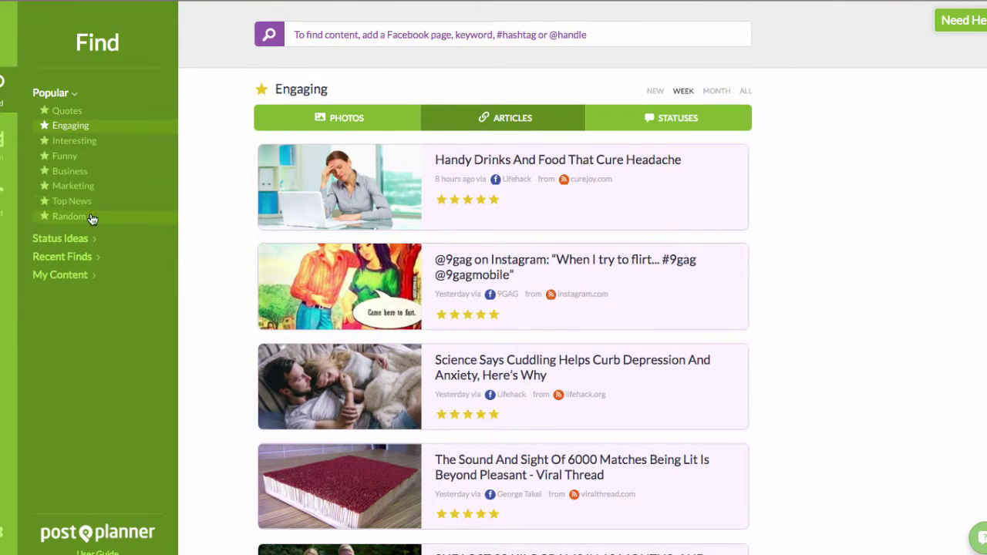
Step: Search the content finder for "team building"
click(300, 40)
text(team)
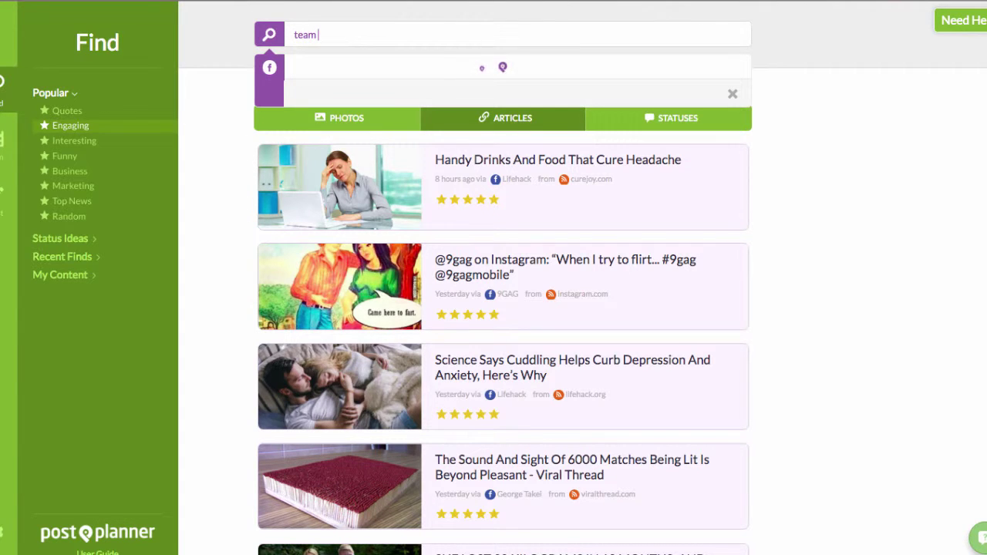
text( buid)
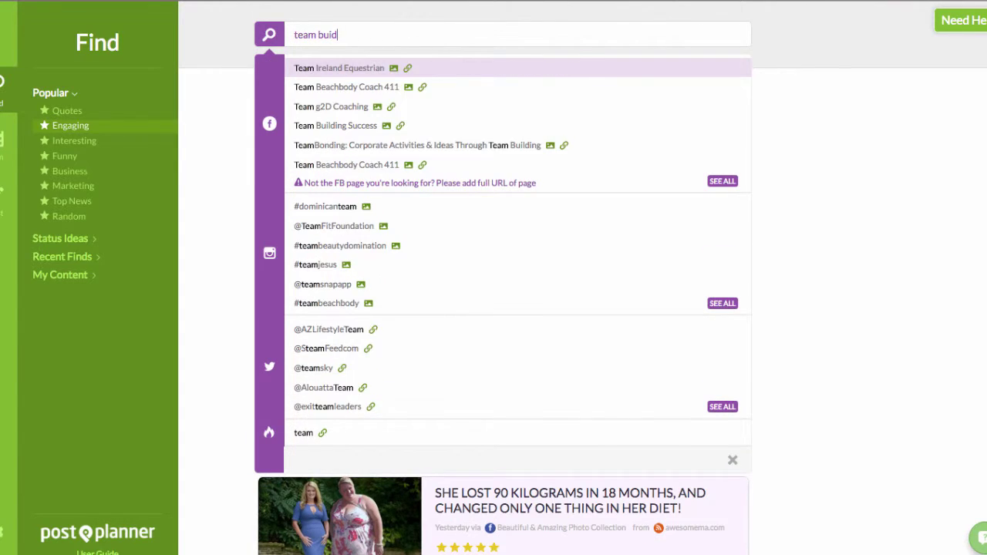
key(BackSpace)
text(lding)
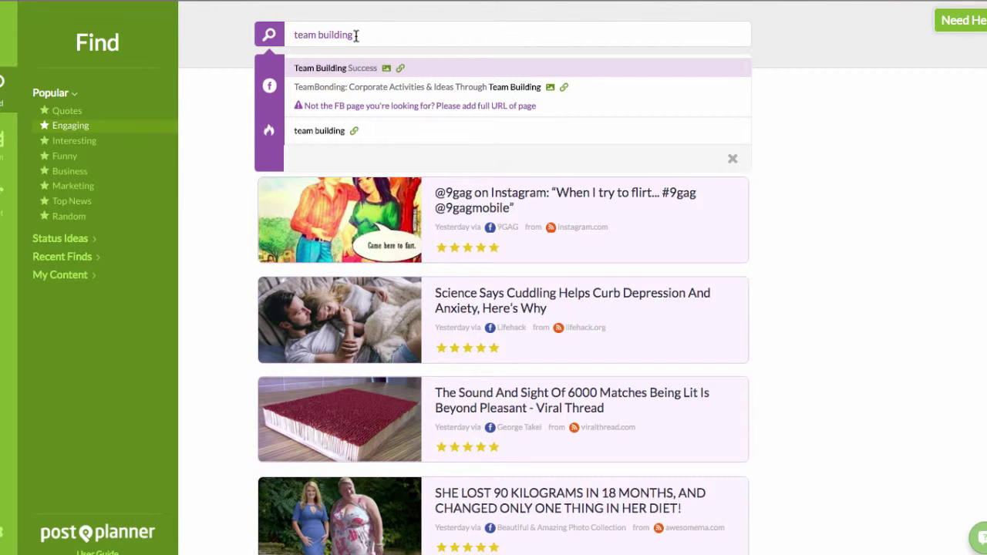
Step: Replace the content search term with "leadership"
triple_click(316, 30)
text(leaders)
key(BackSpace)
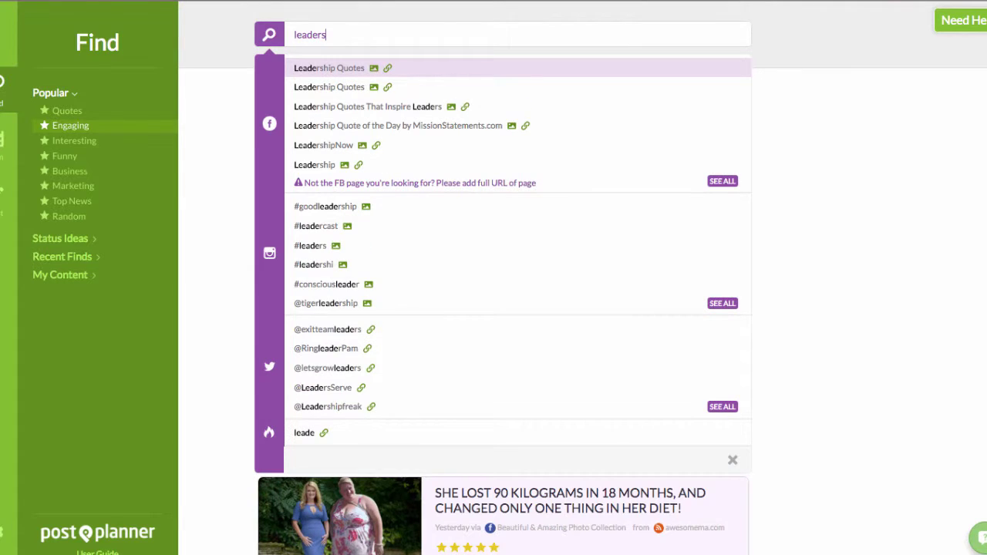
text(hip)
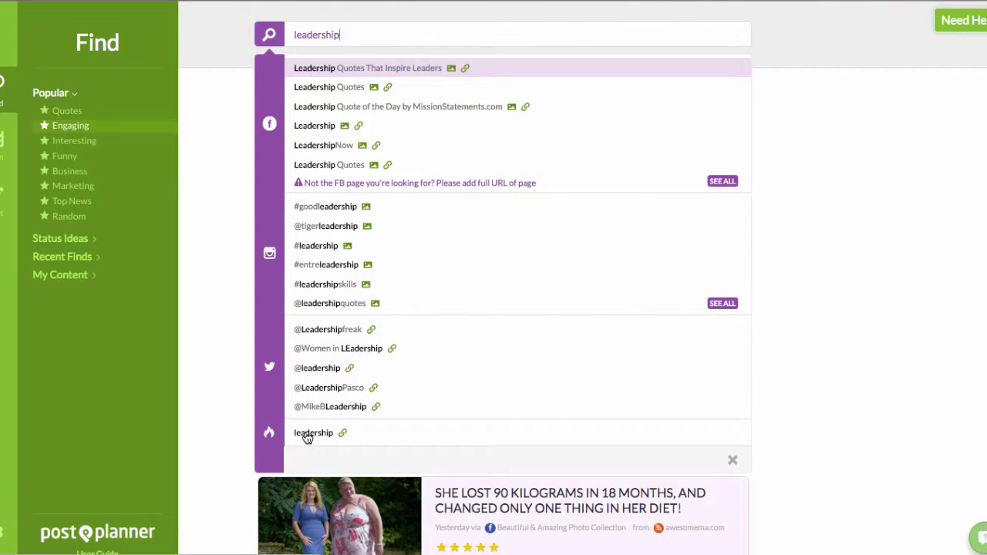
click(312, 246)
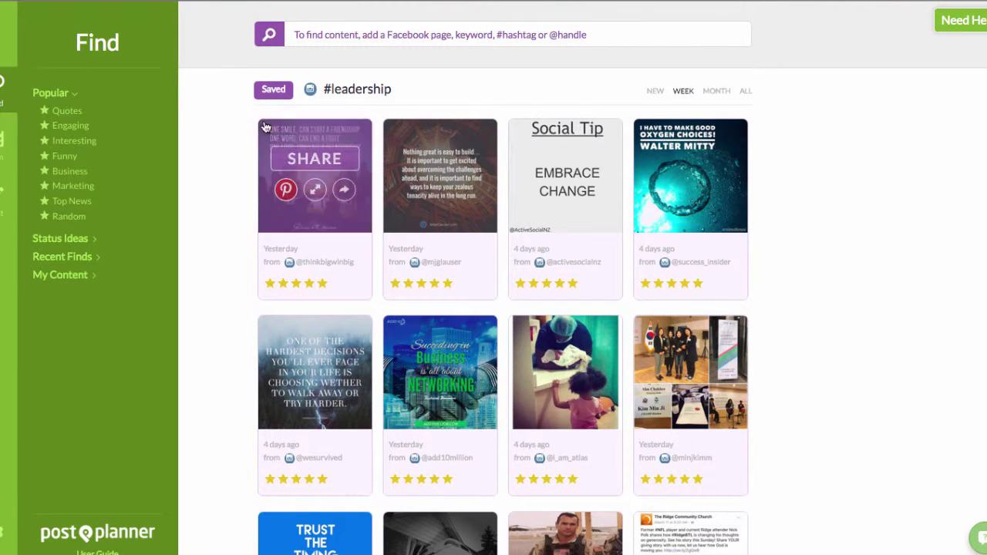
scroll(211, 239, down, 1)
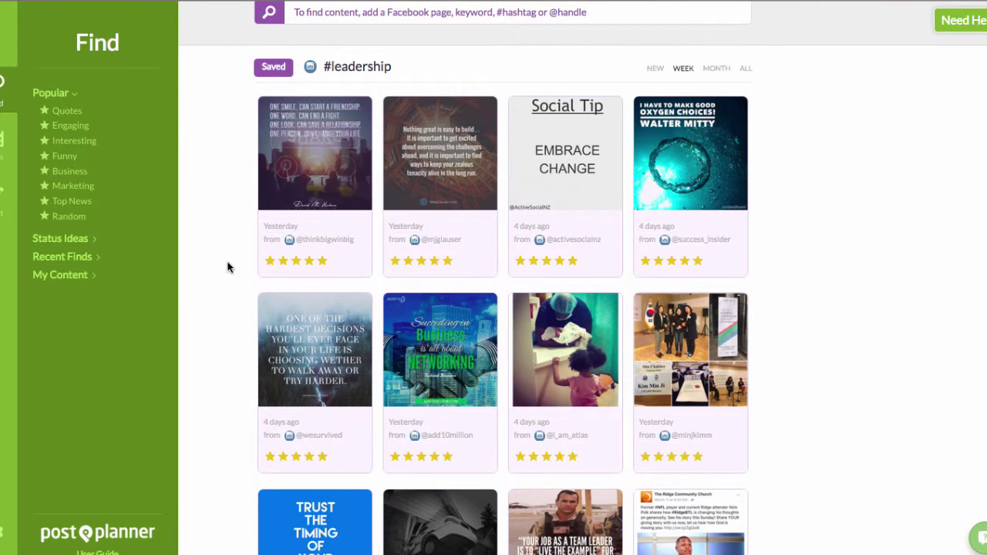
scroll(228, 268, up, 1)
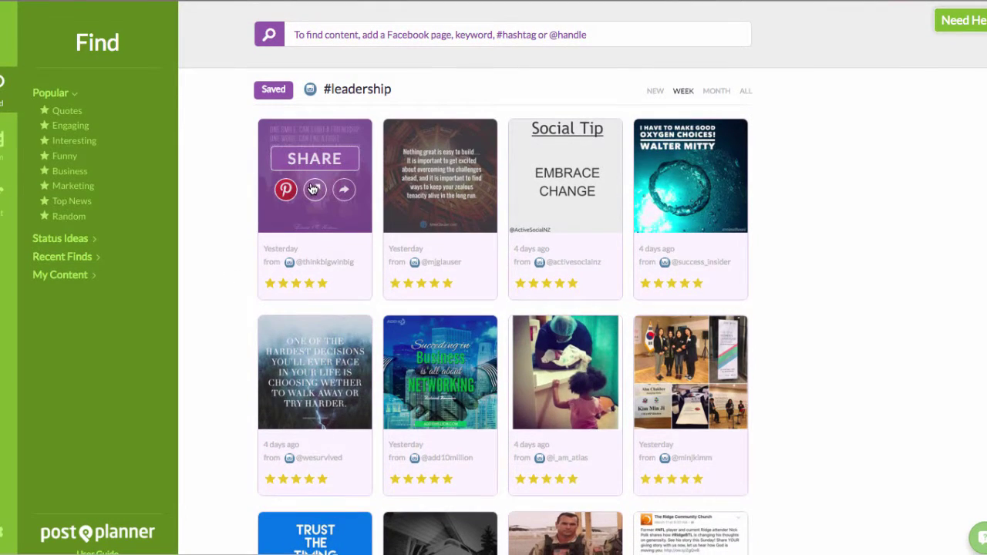
click(310, 183)
mouse_move(555, 295)
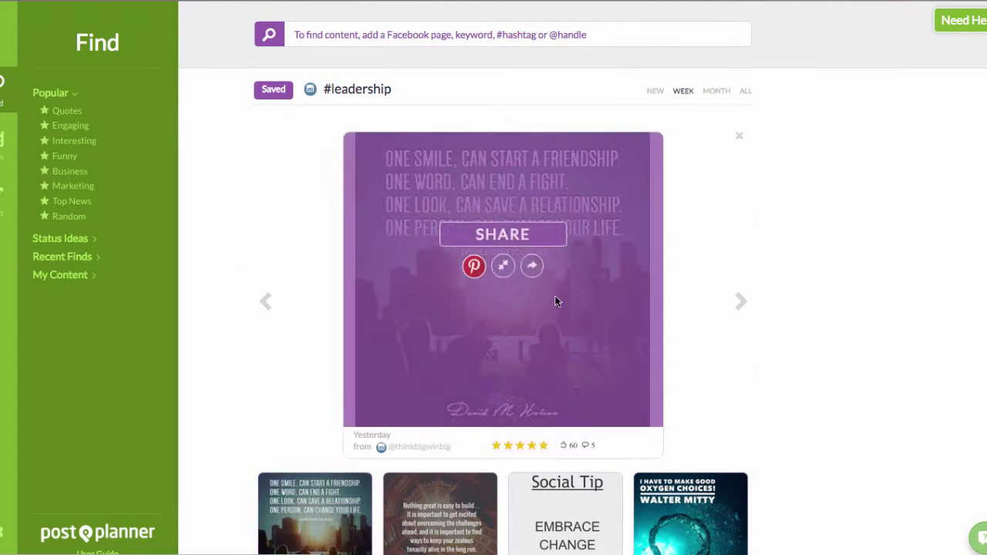
Step: Open the enlarged quote image for sharing, review its re-share option, and close the draft and the enlarged view
click(503, 236)
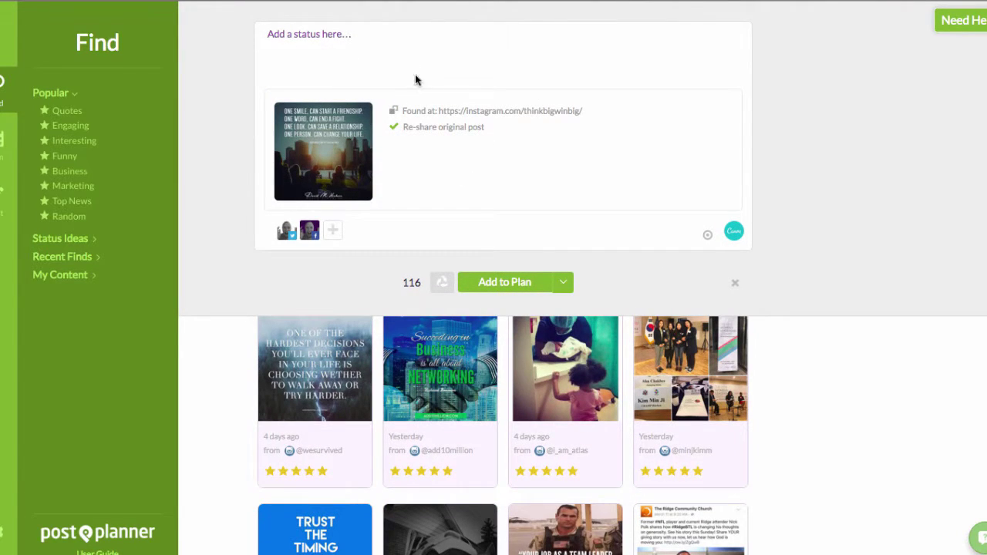
click(394, 129)
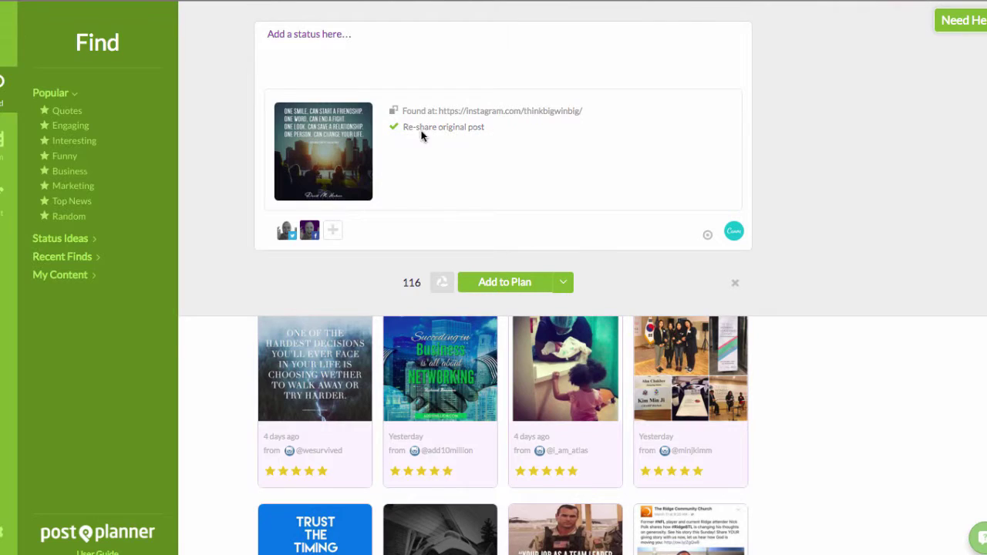
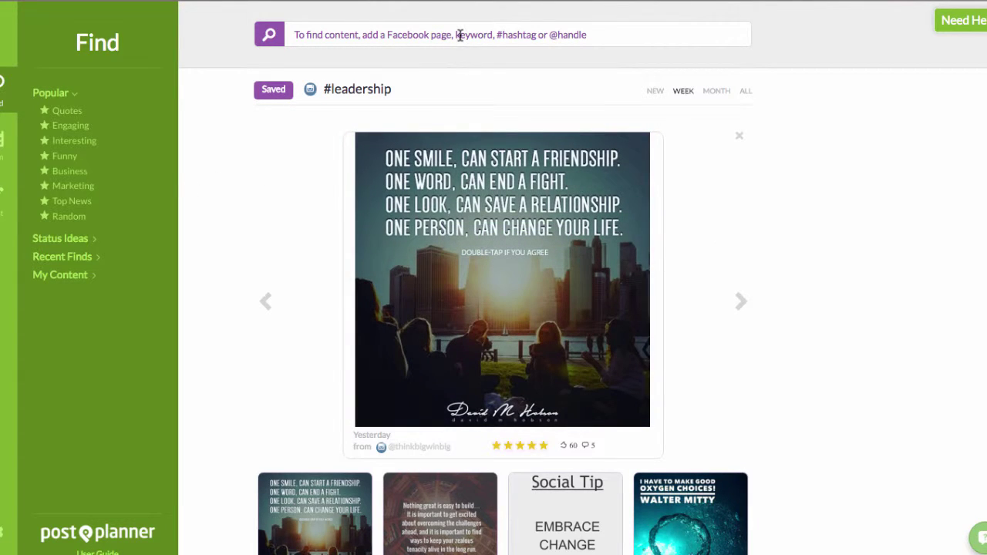
click(388, 28)
click(740, 138)
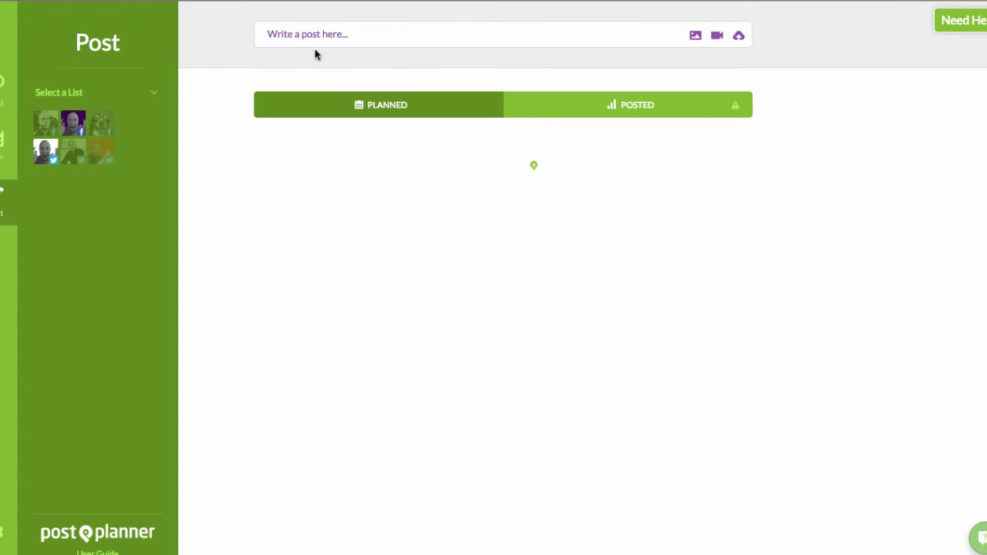
Step: Start a new post with a Canva design based on the free "Creativity is intelligence having fun" layout
click(284, 35)
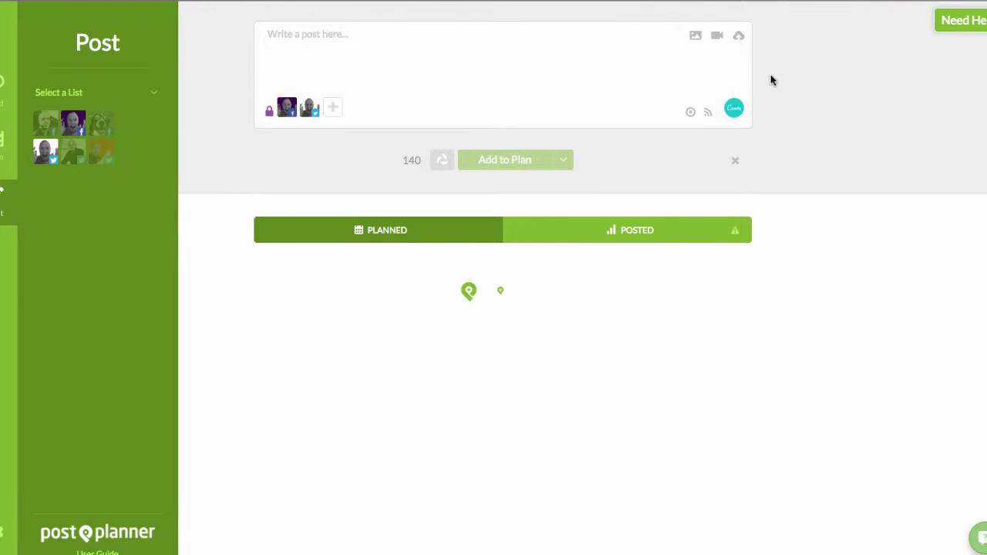
click(734, 109)
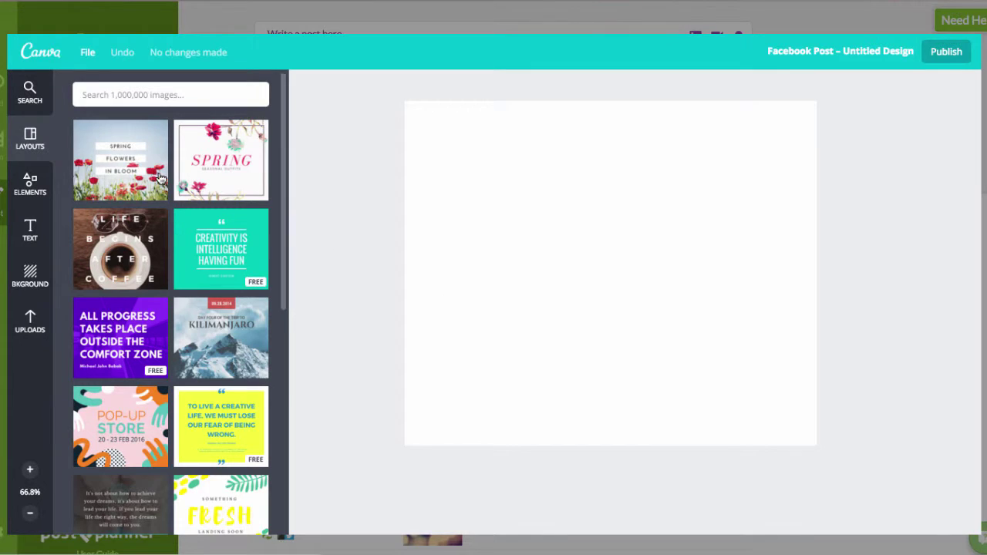
click(192, 272)
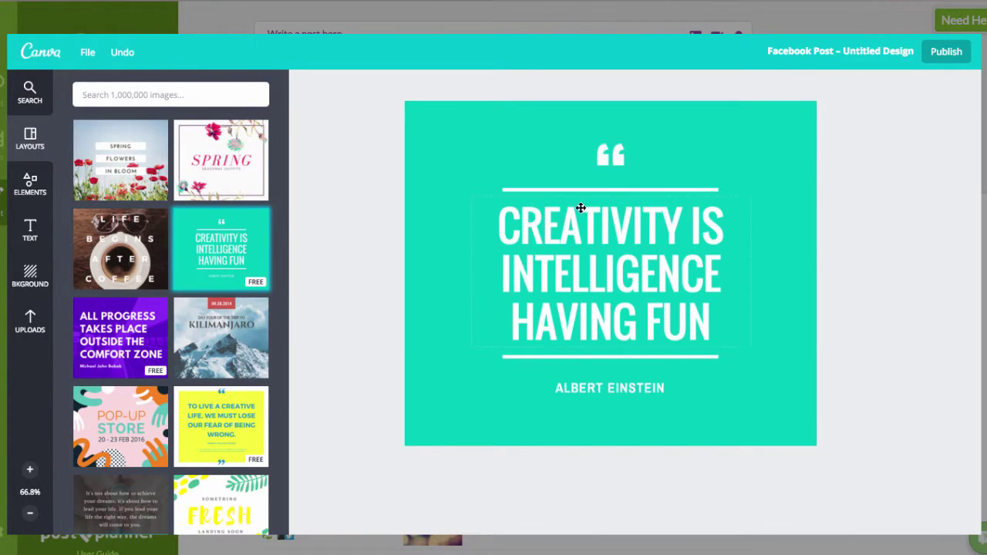
Step: Replace the layout's quote with "THIS IS MY CUSTOM POST" spread over three lines
click(607, 224)
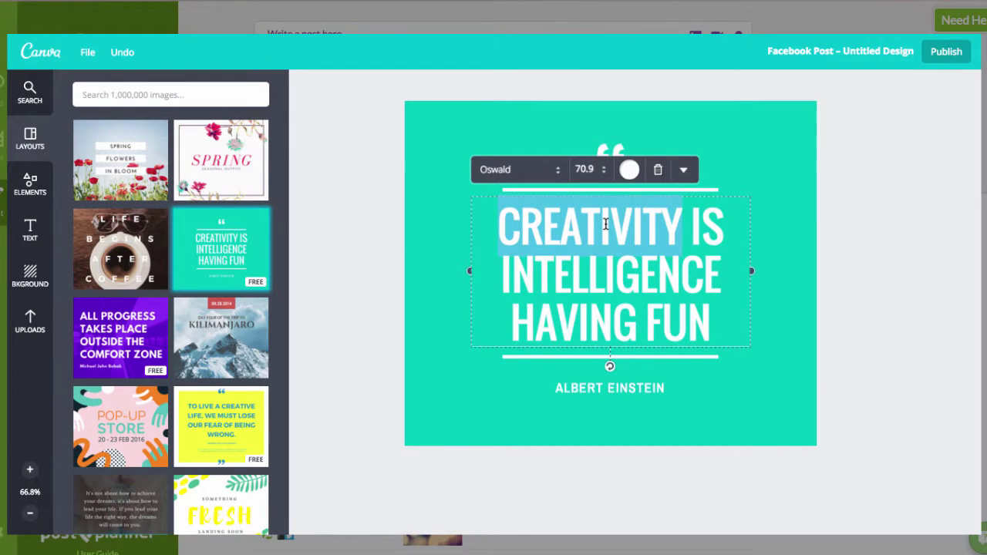
key(ctrl+a)
text(THIS IS MY)
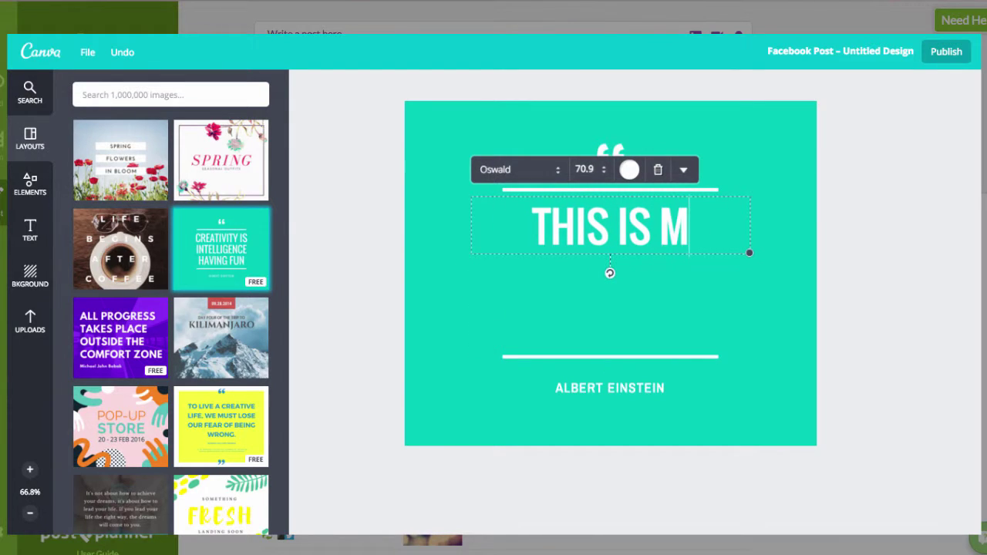
key(Return)
text(CUSTOM)
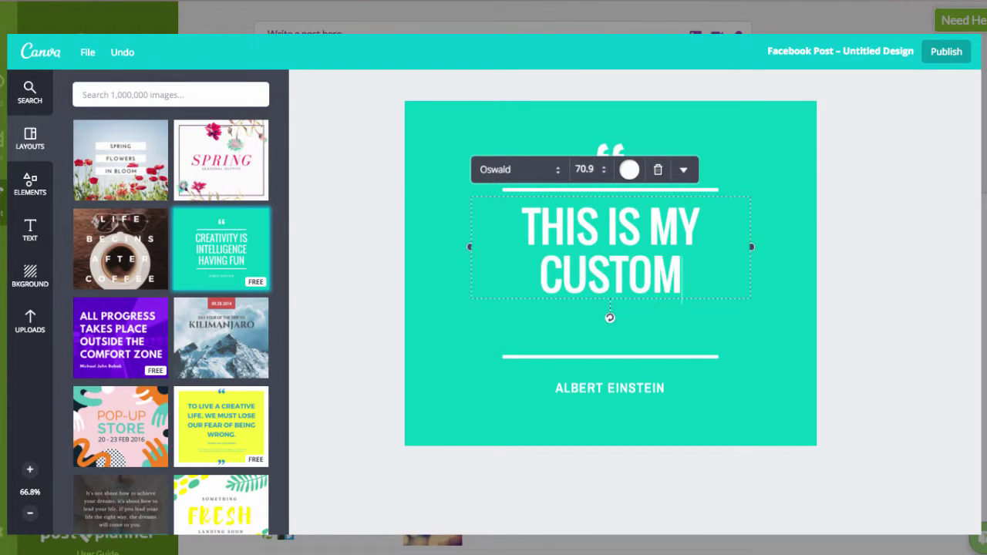
key(Return)
text(POST)
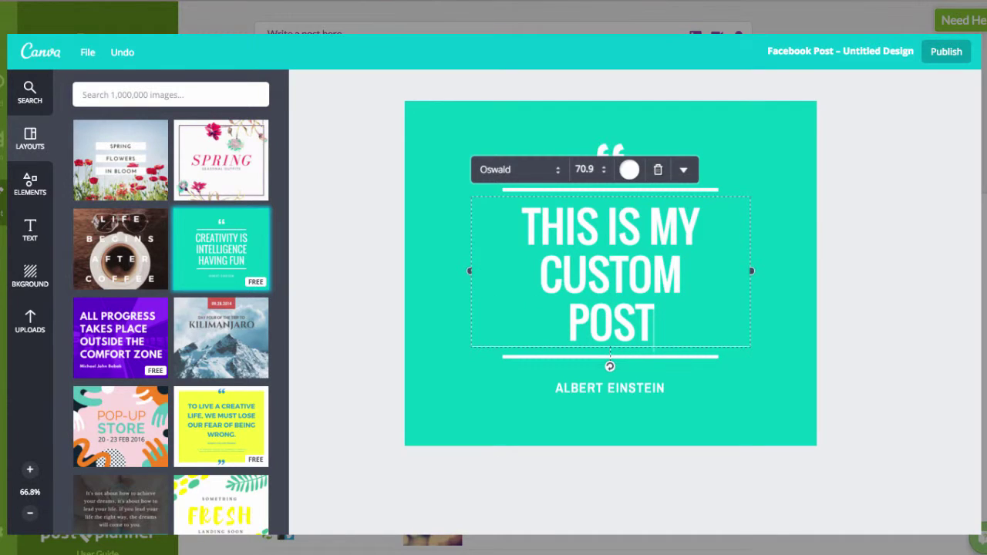
Step: Delete the quote's author line and the quotation mark symbol from the design
click(610, 390)
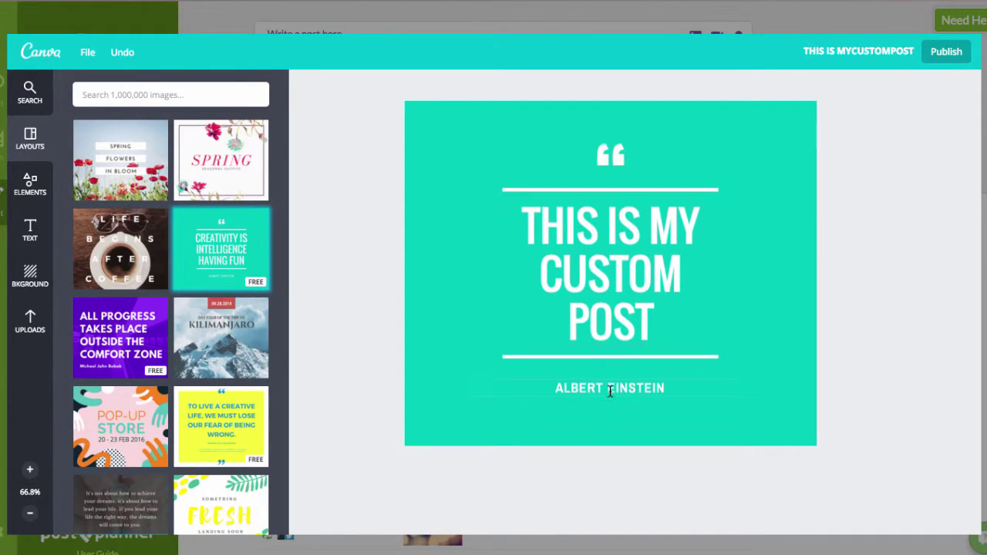
click(658, 355)
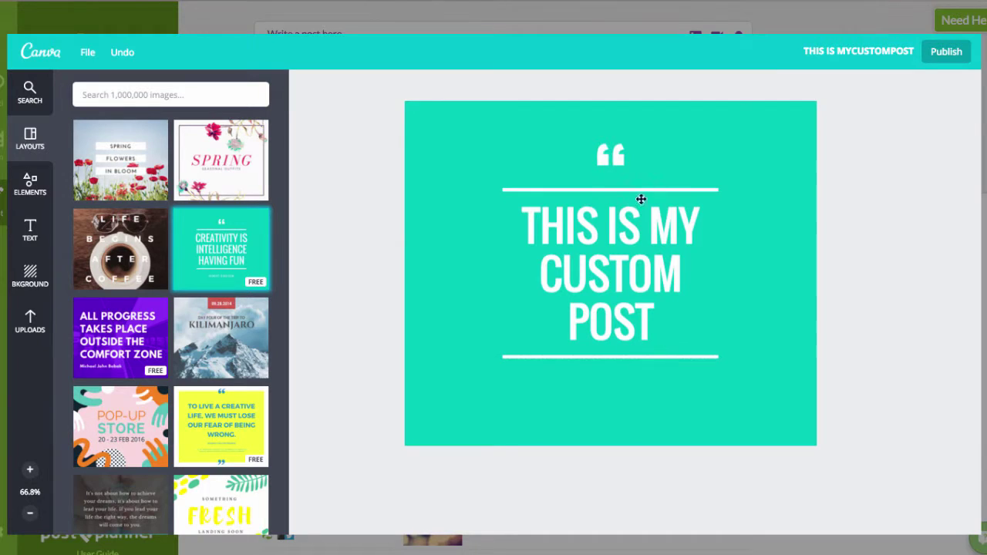
click(631, 152)
click(771, 95)
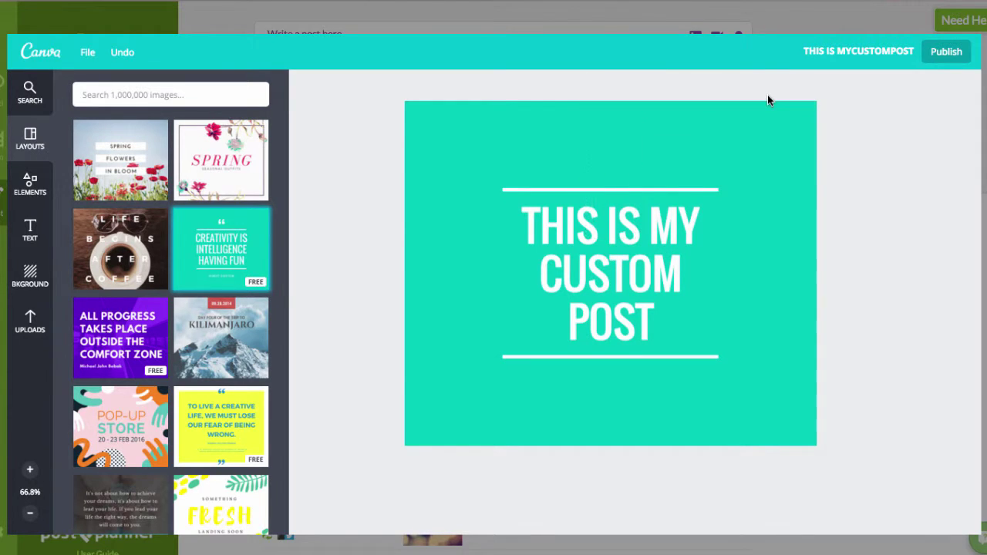
Step: Change the design's background colour to red
click(747, 401)
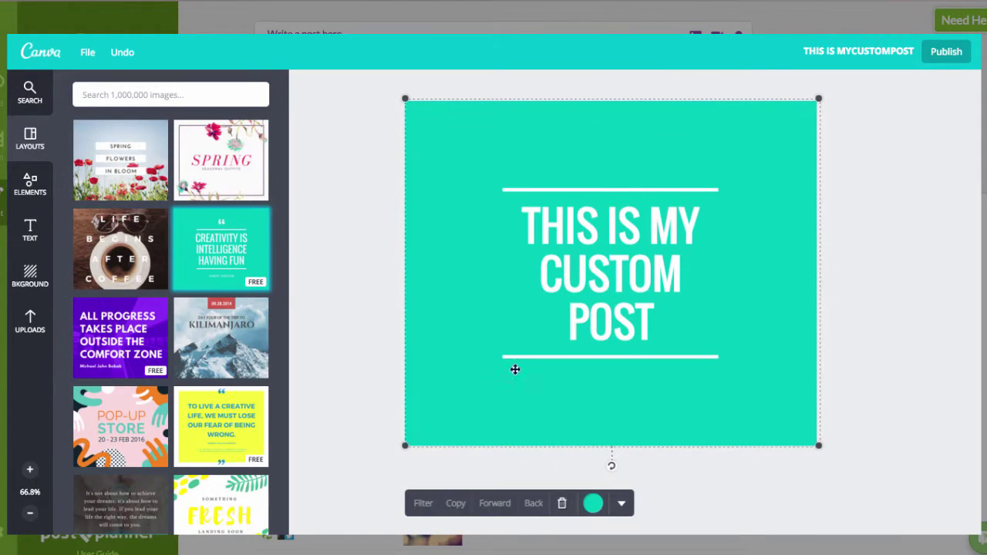
click(593, 503)
click(640, 435)
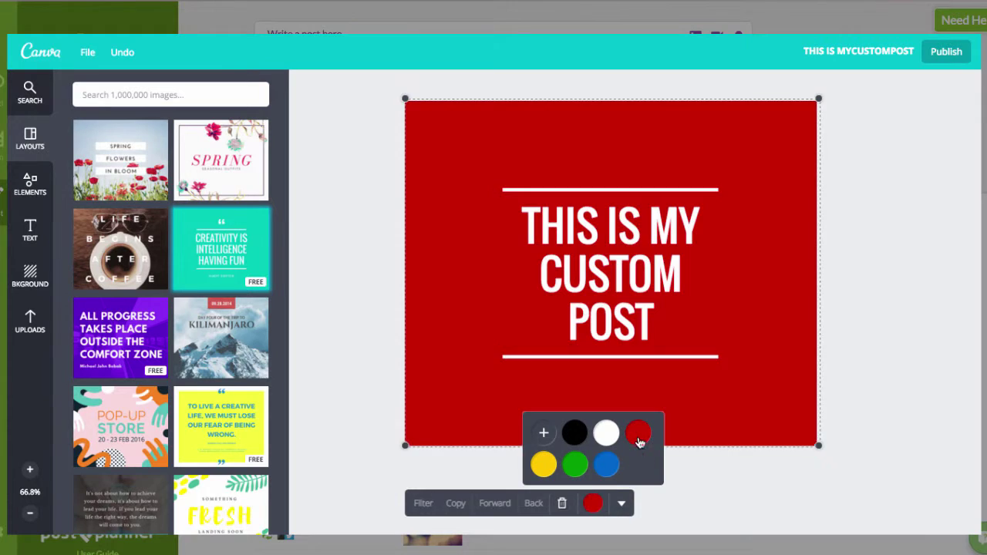
click(905, 423)
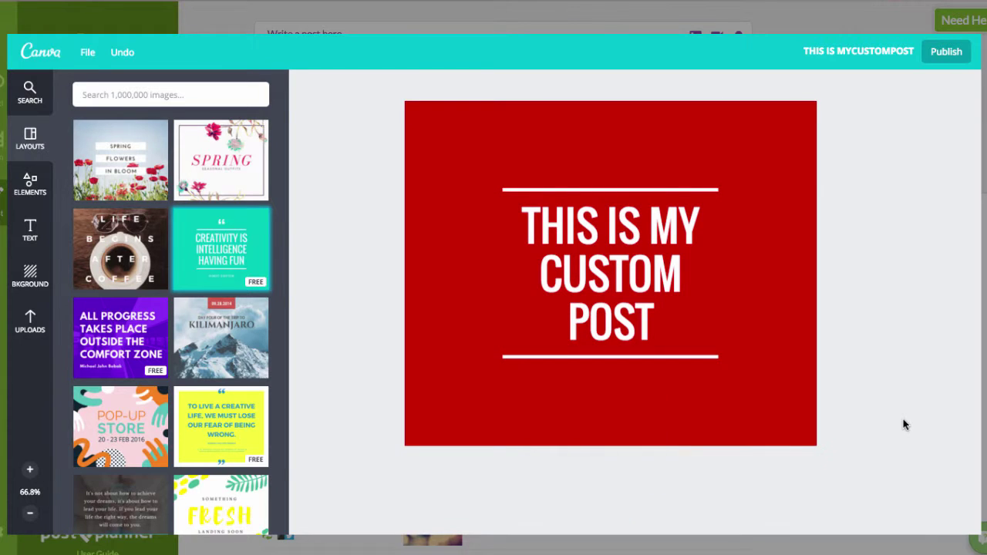
click(682, 230)
click(450, 339)
Step: Add the uploaded photo of the man looking sideways against a black backdrop to the design
click(29, 324)
scroll(136, 306, down, 10)
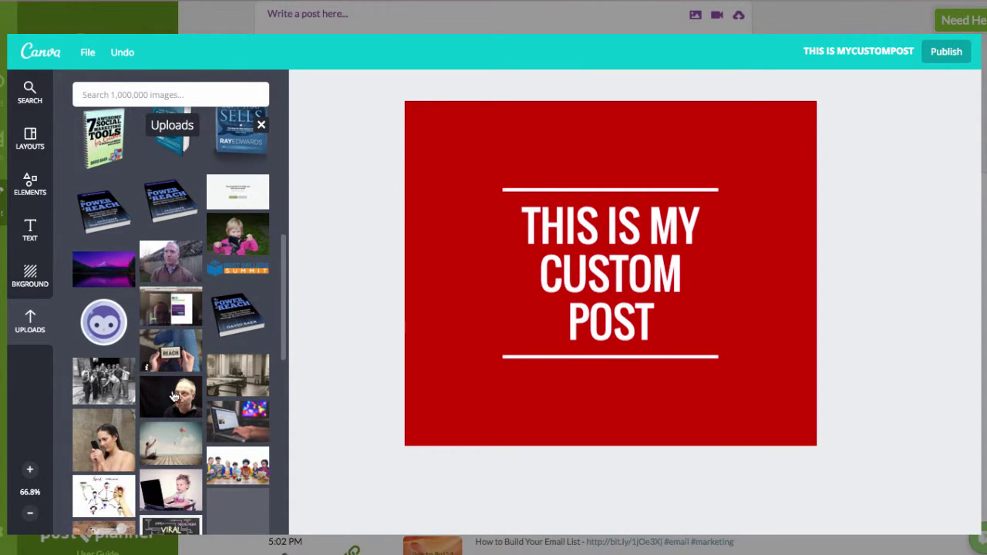
click(173, 398)
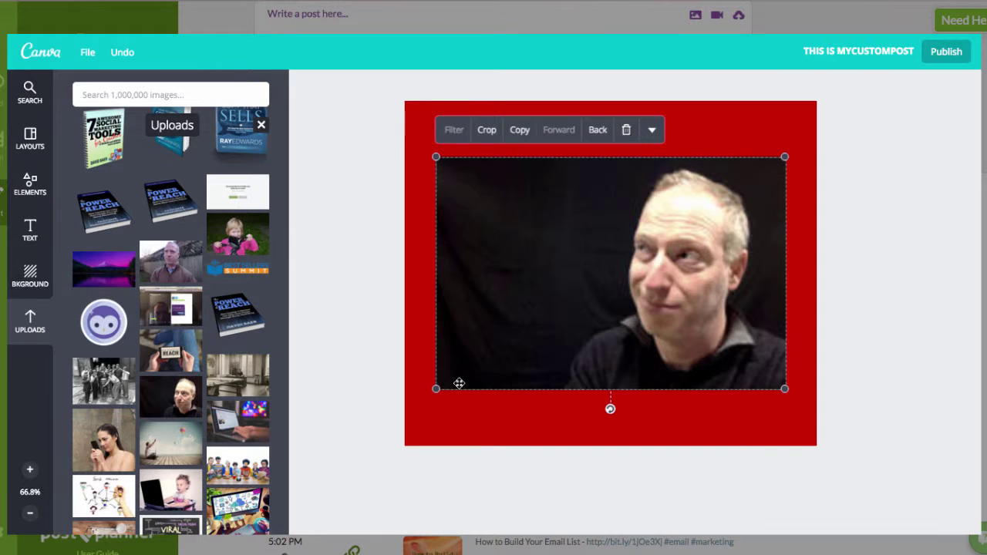
Step: Enlarge the photo to cover the whole canvas, place it behind the text, and shift it so the face sits on the right
drag(436, 389, 320, 518)
drag(391, 399, 499, 347)
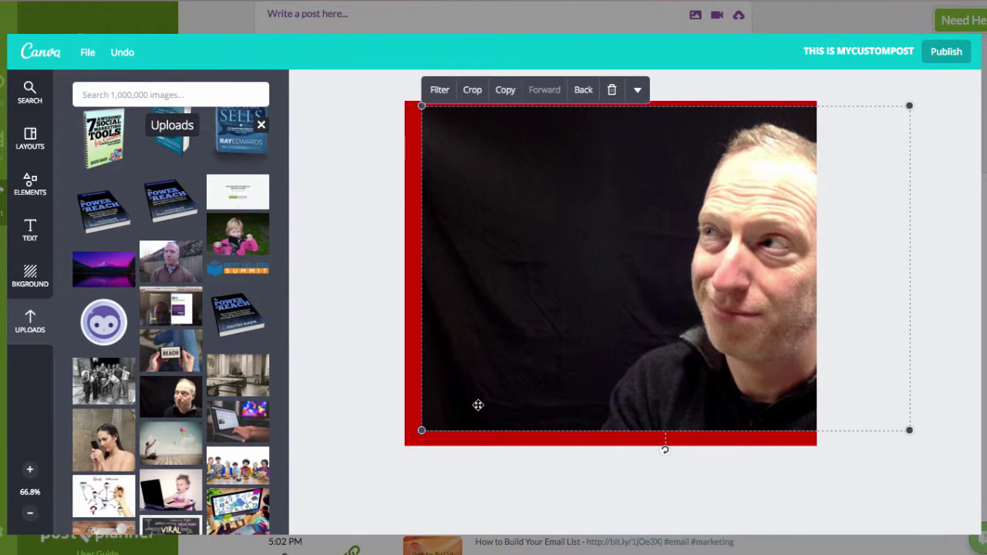
drag(479, 404, 425, 434)
drag(369, 135, 305, 90)
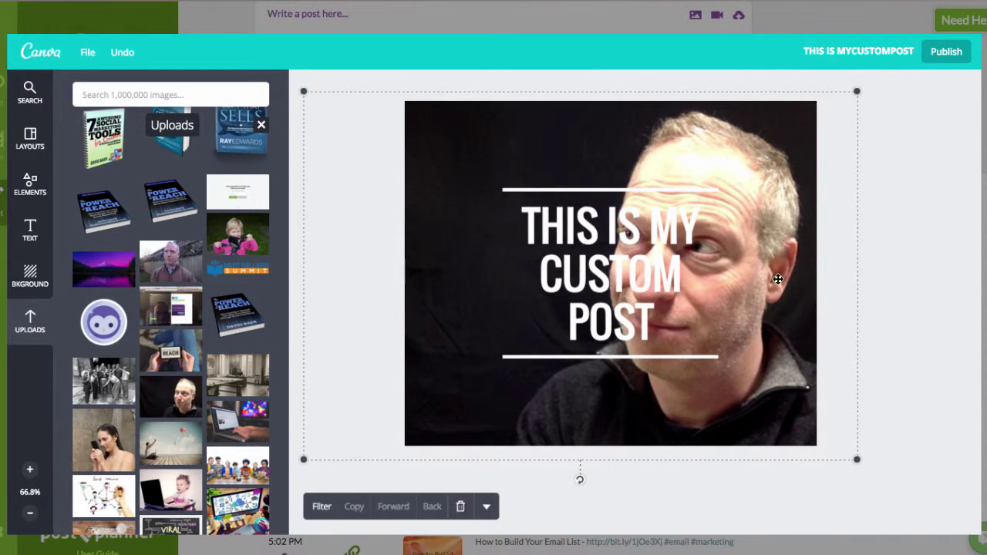
drag(775, 280, 800, 276)
Step: Move the headline onto the dark area beside the face and delete the two white divider lines
click(652, 254)
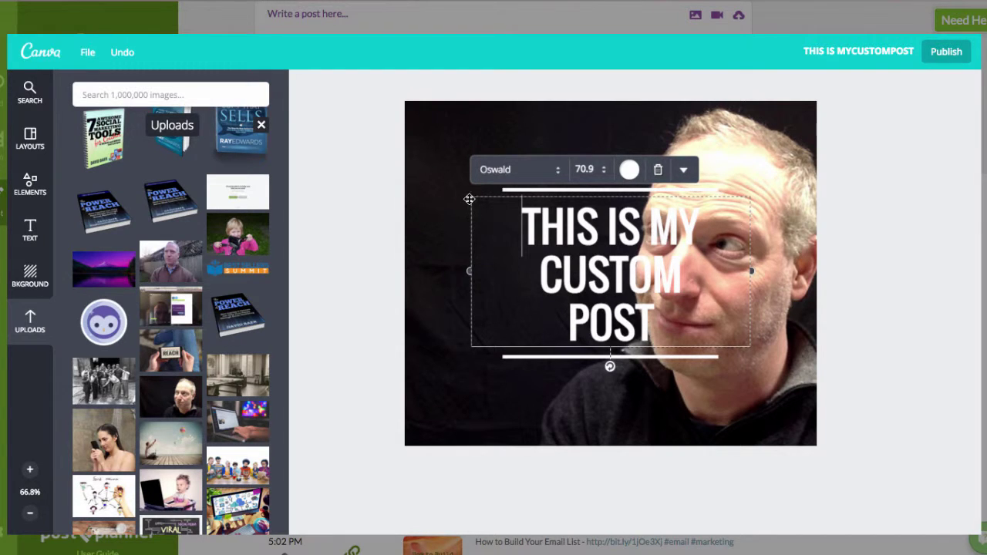
drag(469, 199, 400, 199)
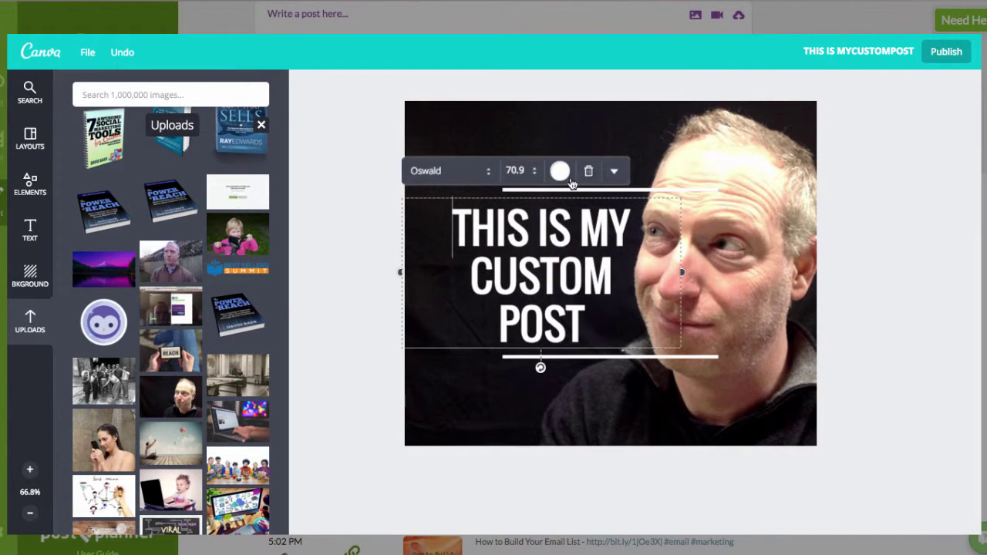
click(681, 189)
click(628, 165)
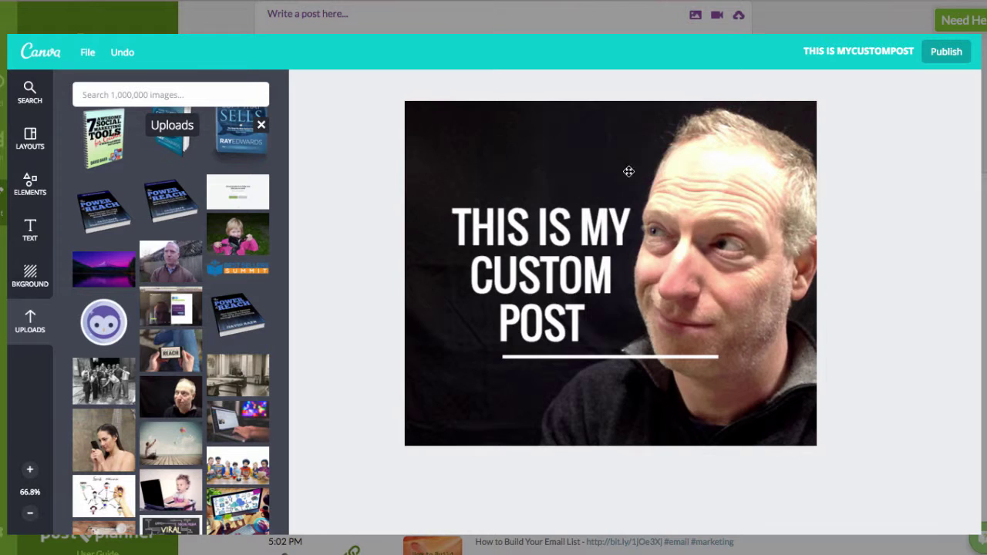
click(704, 357)
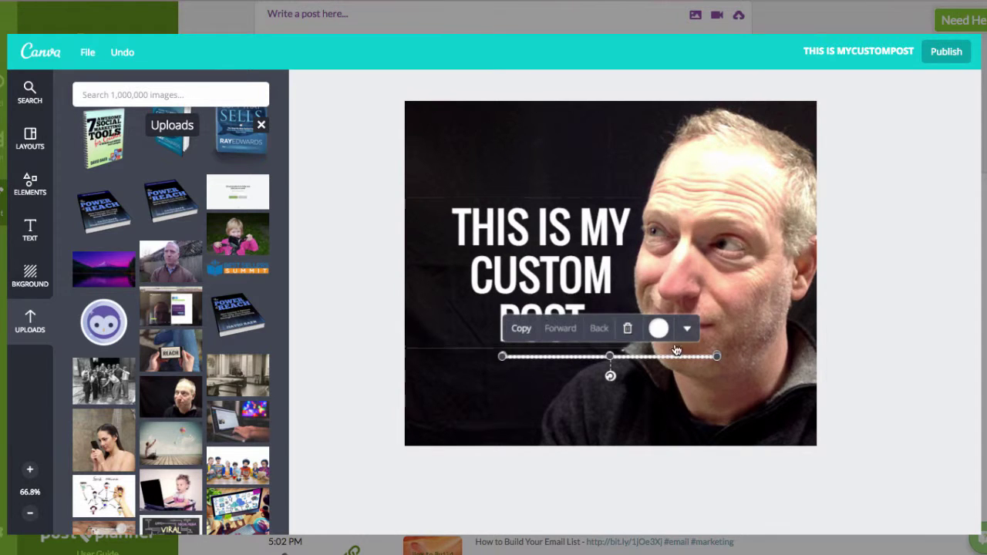
click(626, 329)
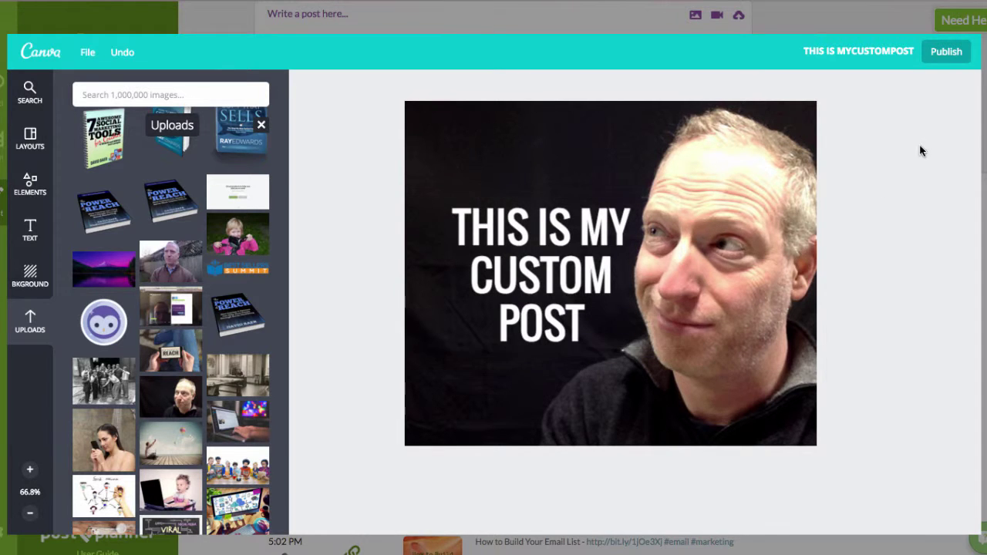
Step: Publish the Canva design into the post draft and confirm the Facebook and Twitter accounts it goes to
click(947, 53)
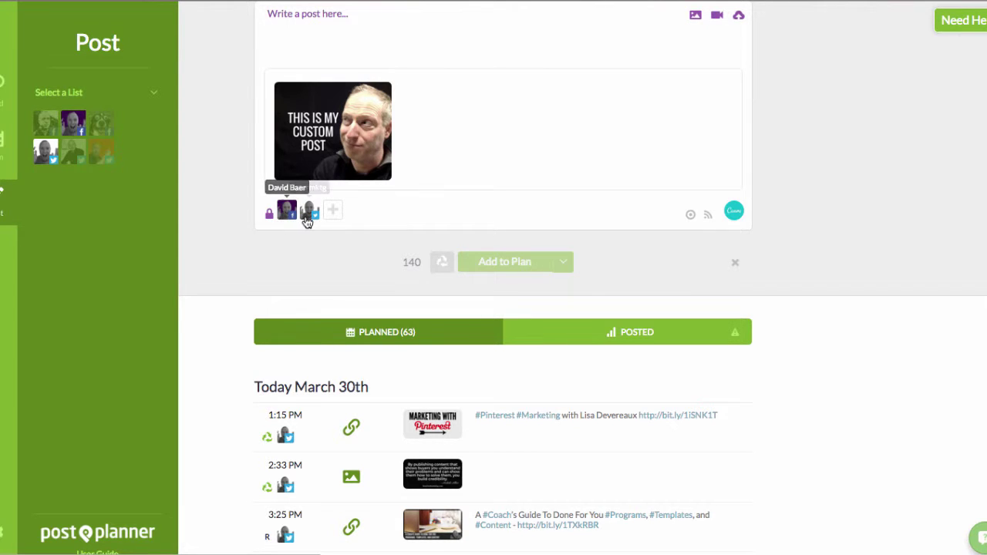
click(337, 211)
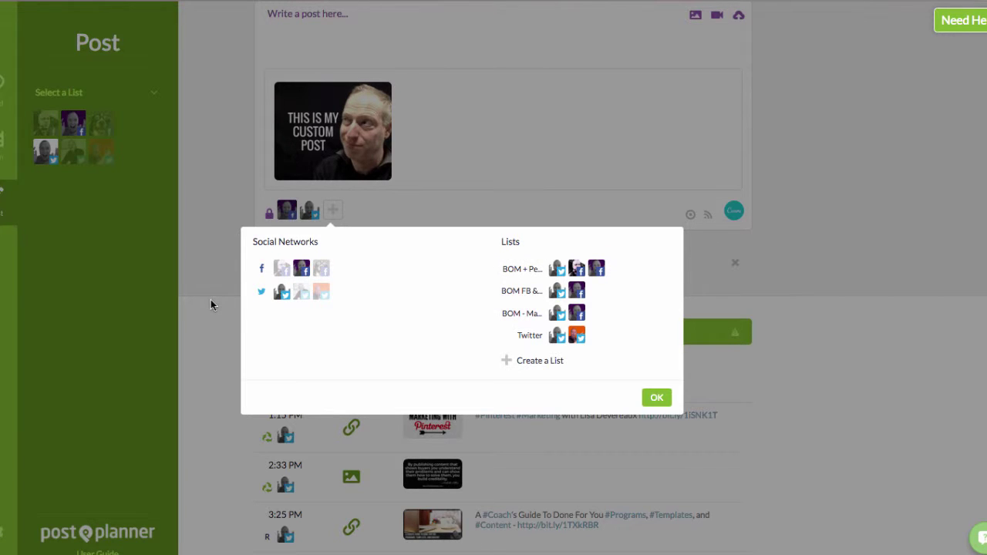
click(656, 398)
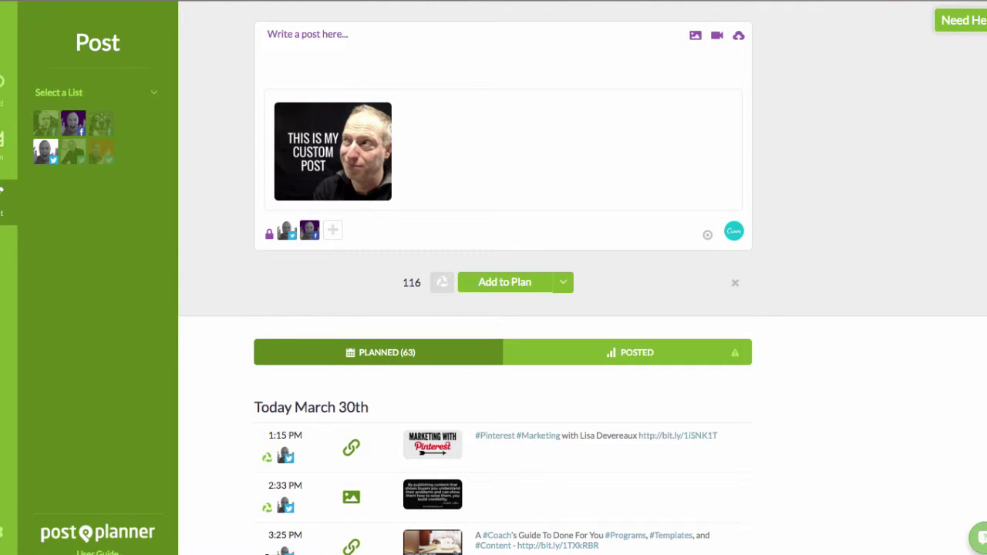
Step: Open the Default Plan's posting schedule and review its Wed, Thu times and content types
click(2, 146)
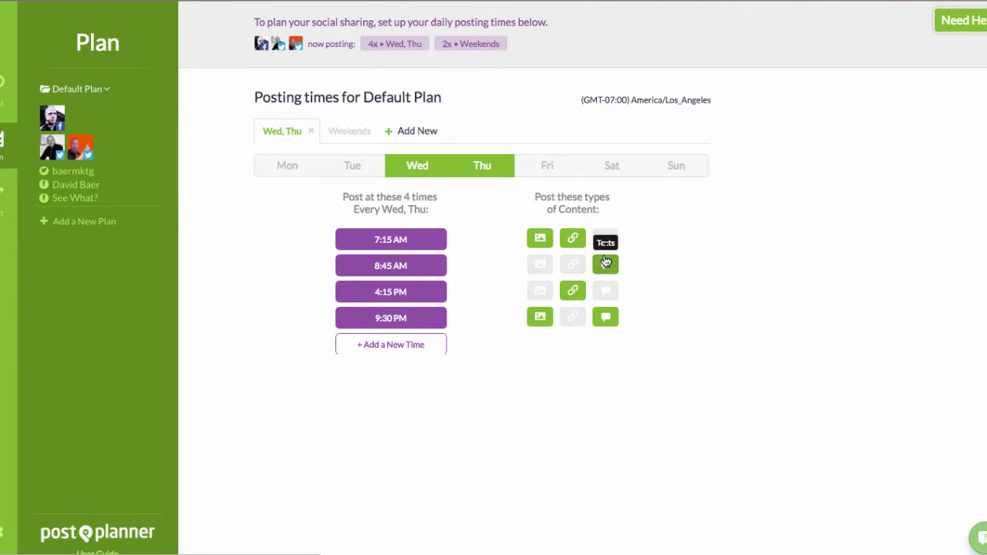
mouse_move(411, 251)
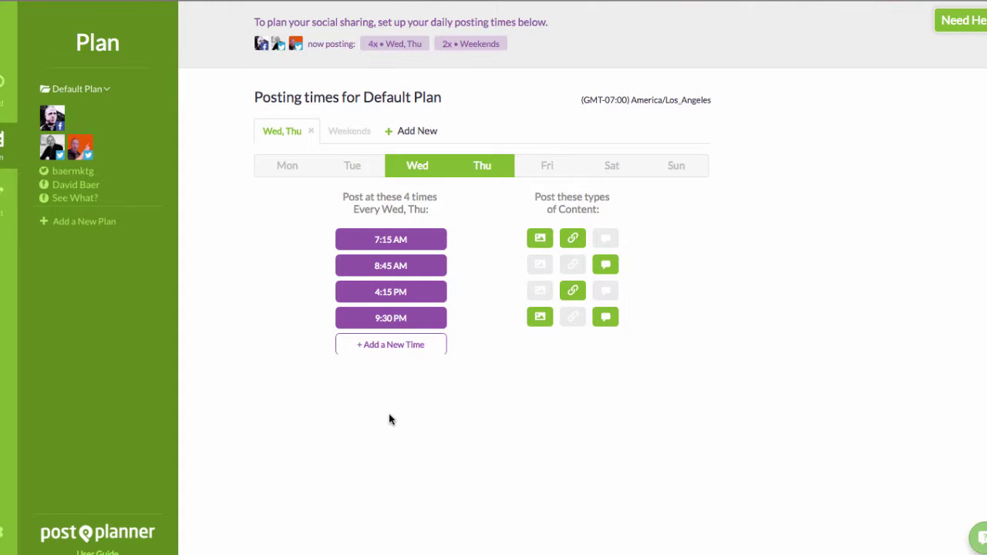
Step: Review the Default Plan's Weekends posting times and content types, and leave the Plan page
click(355, 135)
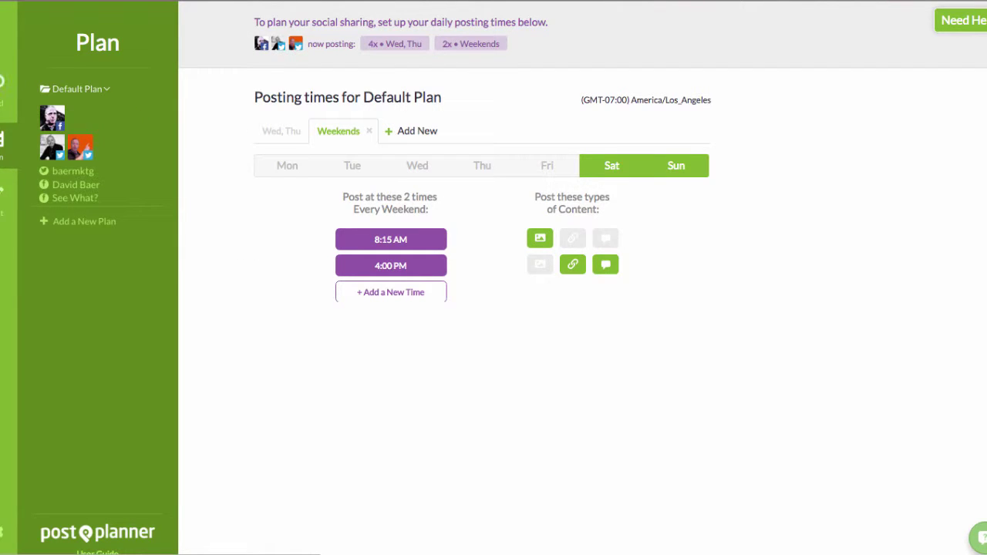
click(6, 87)
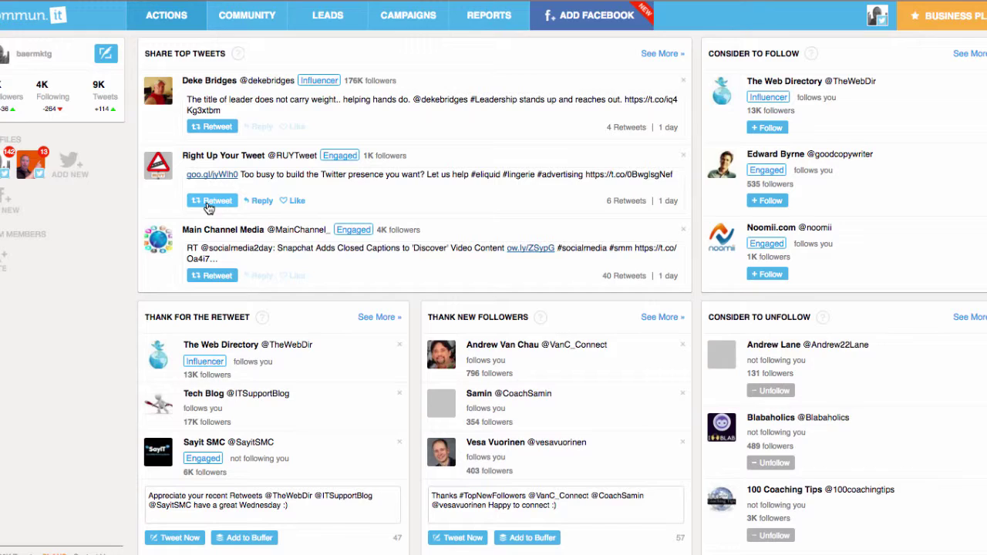
Step: Look over the Commun.it suggested actions, including top tweets to share, retweets and followers to thank, and tweets to reply to
scroll(432, 293, down, 1)
scroll(646, 379, up, 1)
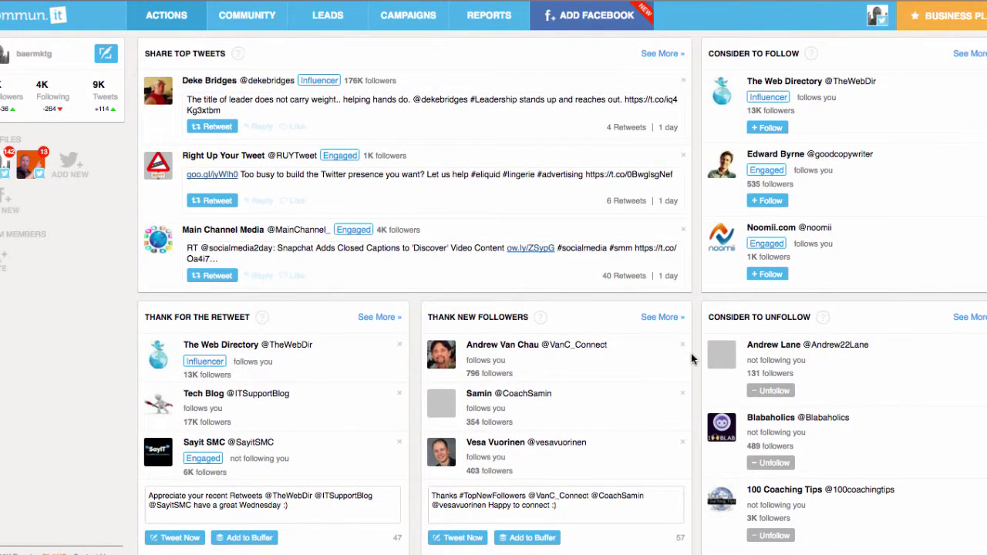
scroll(692, 359, down, 3)
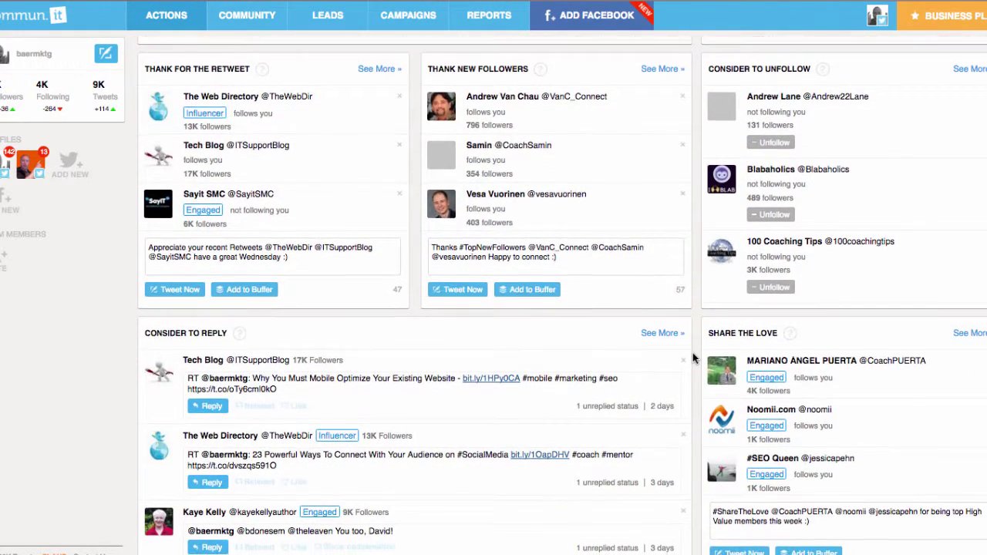
scroll(692, 358, up, 3)
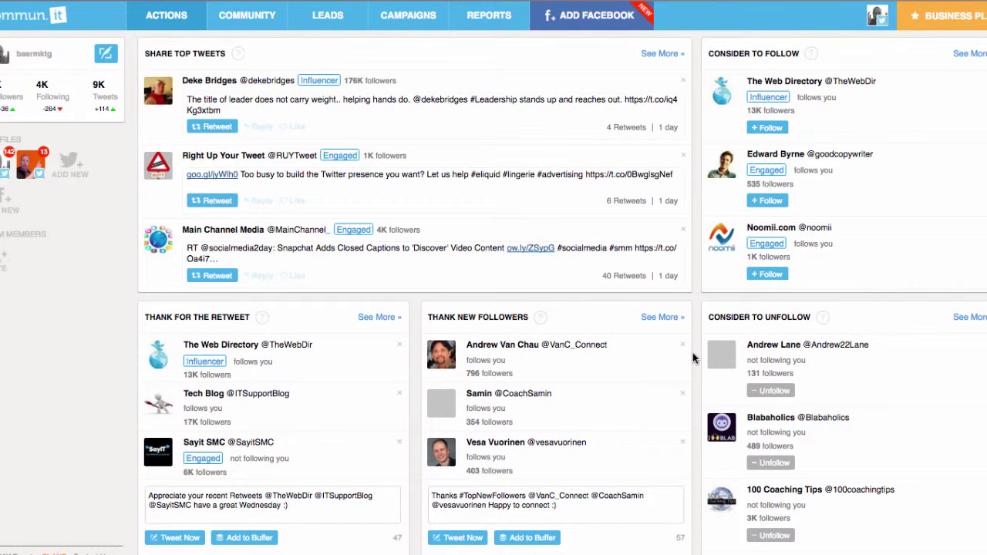
Step: Open the Weekly Tweet Campaigns and review each campaign's schedule, target audience and sending statistics
click(402, 29)
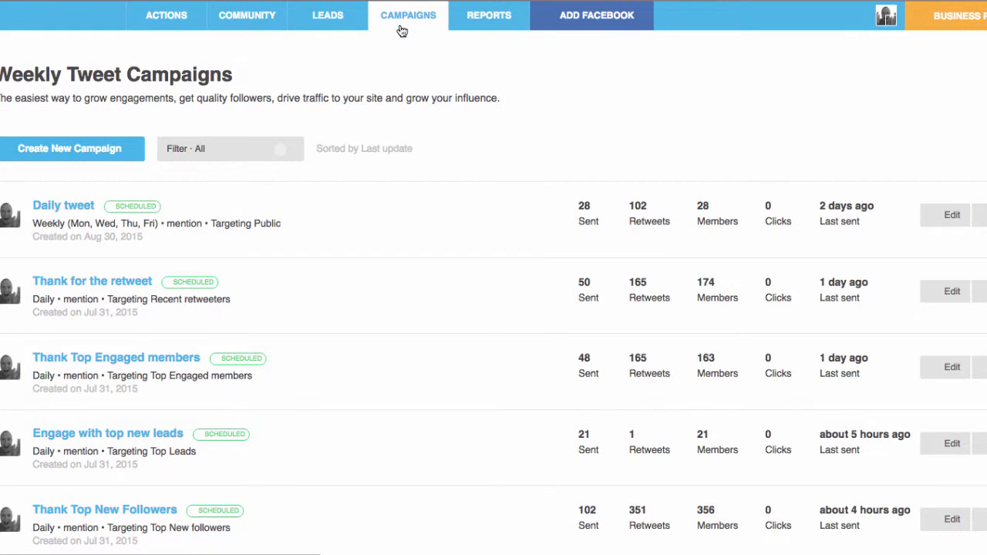
scroll(379, 322, down, 2)
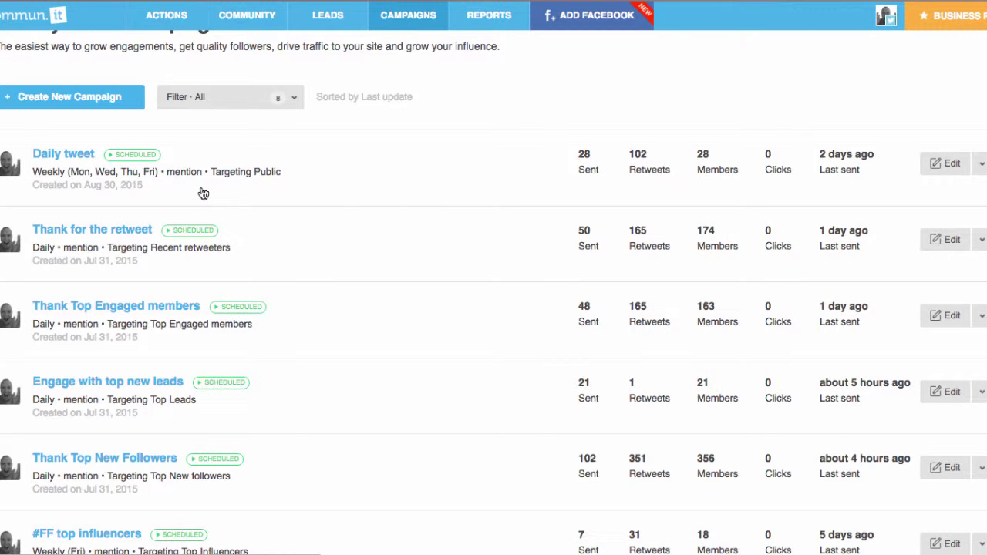
scroll(282, 185, down, 2)
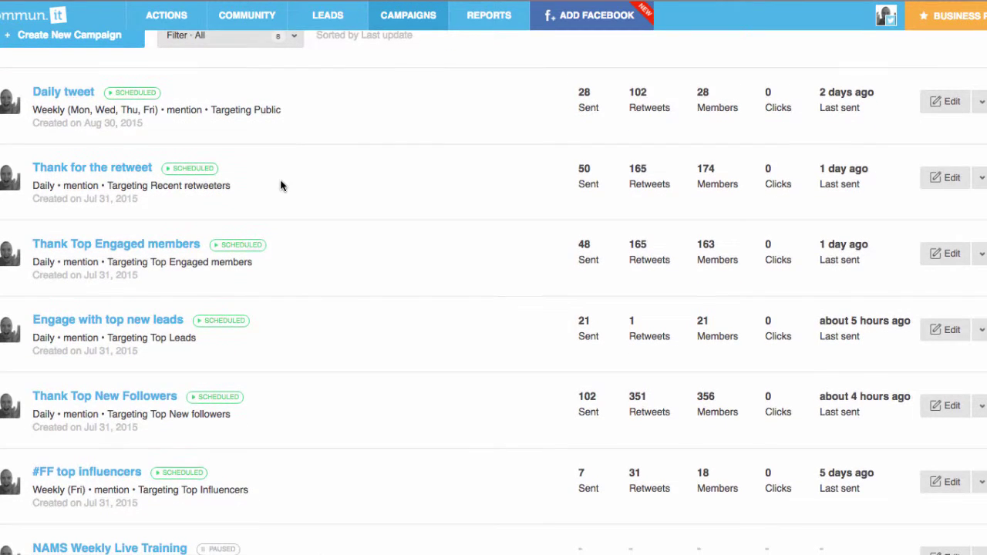
scroll(281, 185, down, 2)
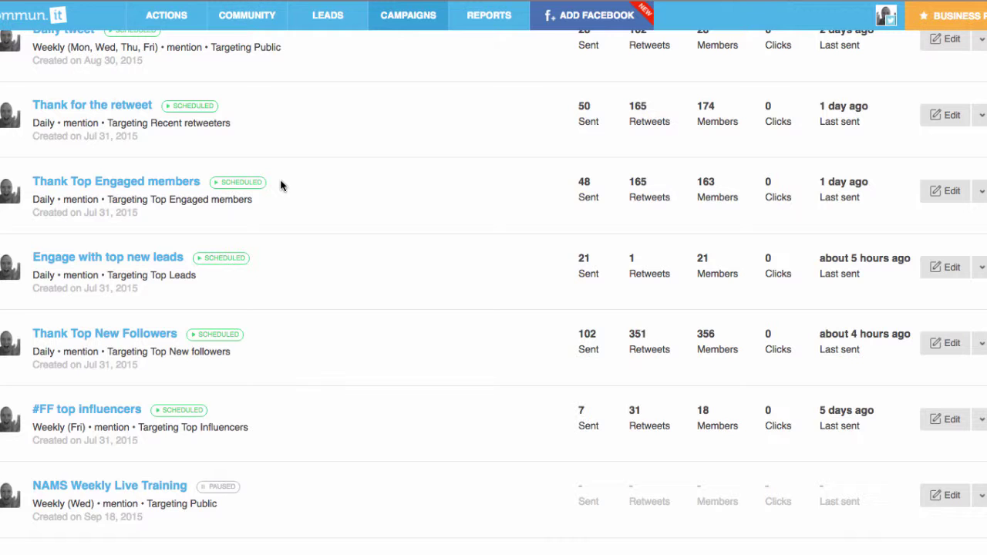
scroll(281, 185, down, 2)
scroll(281, 185, up, 5)
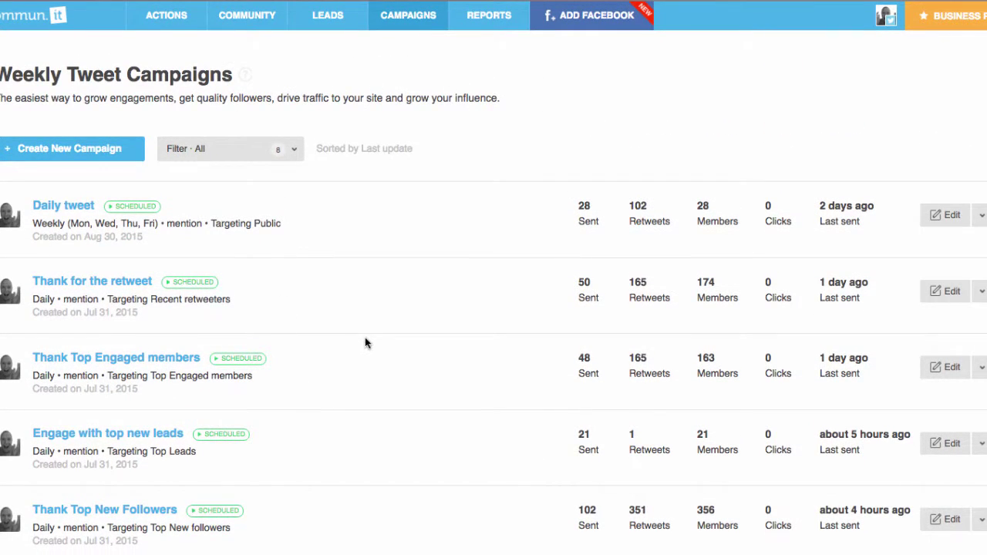
scroll(366, 343, down, 1)
scroll(366, 342, down, 1)
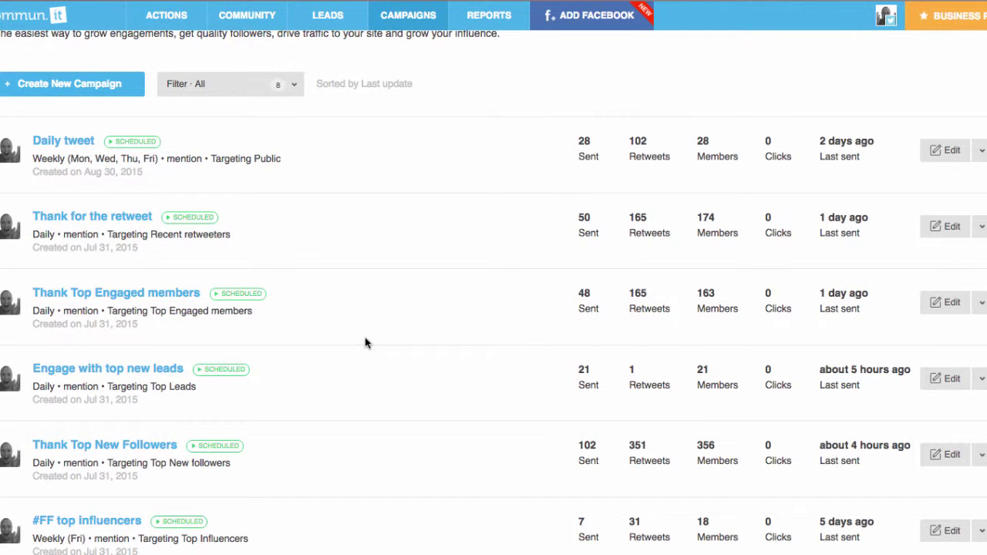
scroll(366, 343, up, 2)
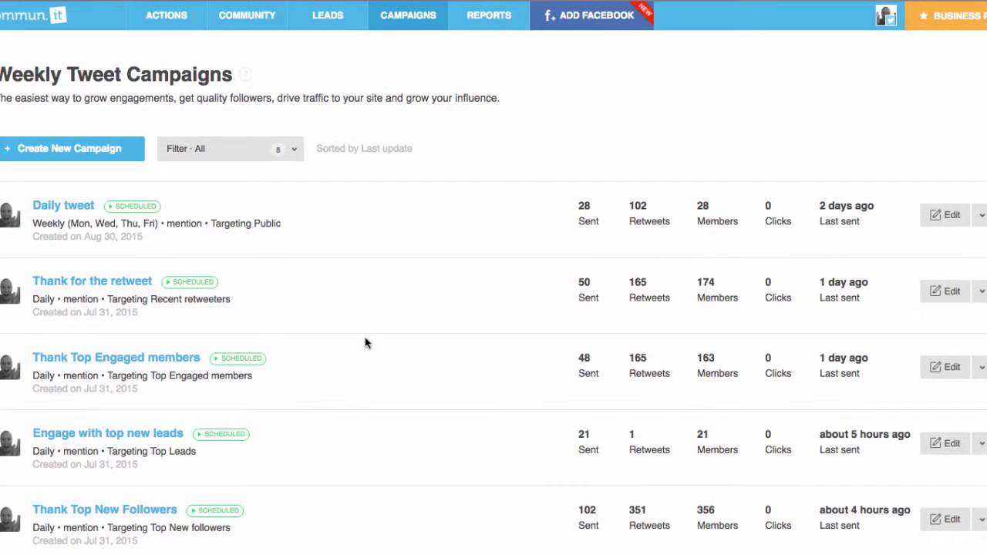